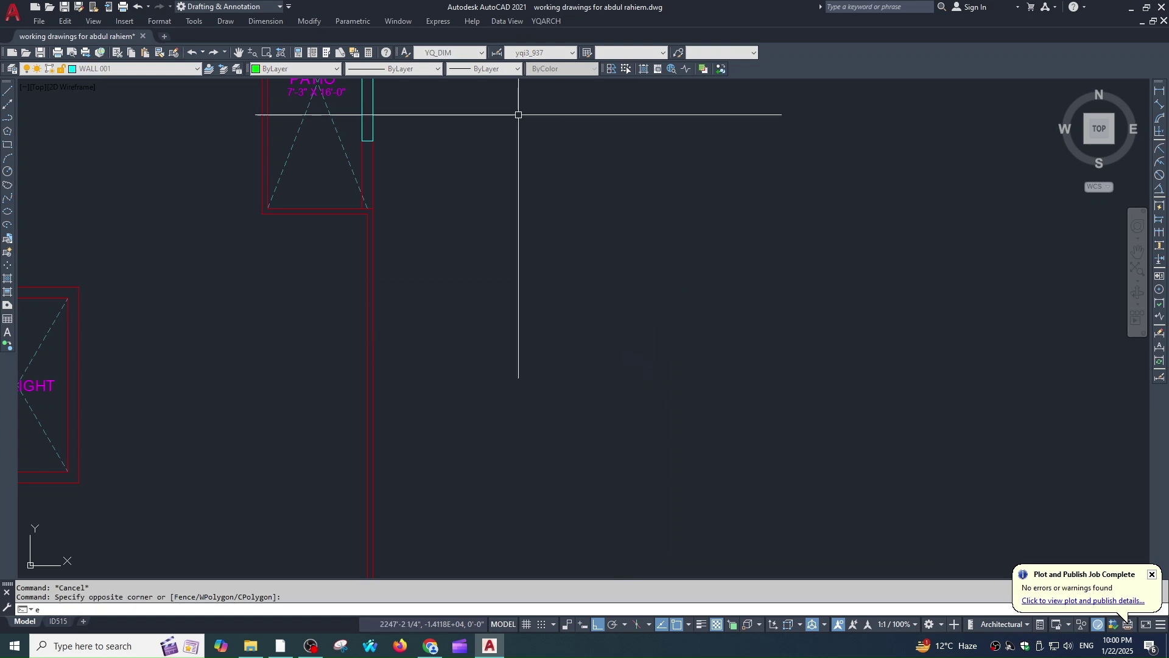
# Step: Make WARIS the current dimension style and add a vertical linear dimension to the exterior wall below the patio
pyautogui.click(541, 53)
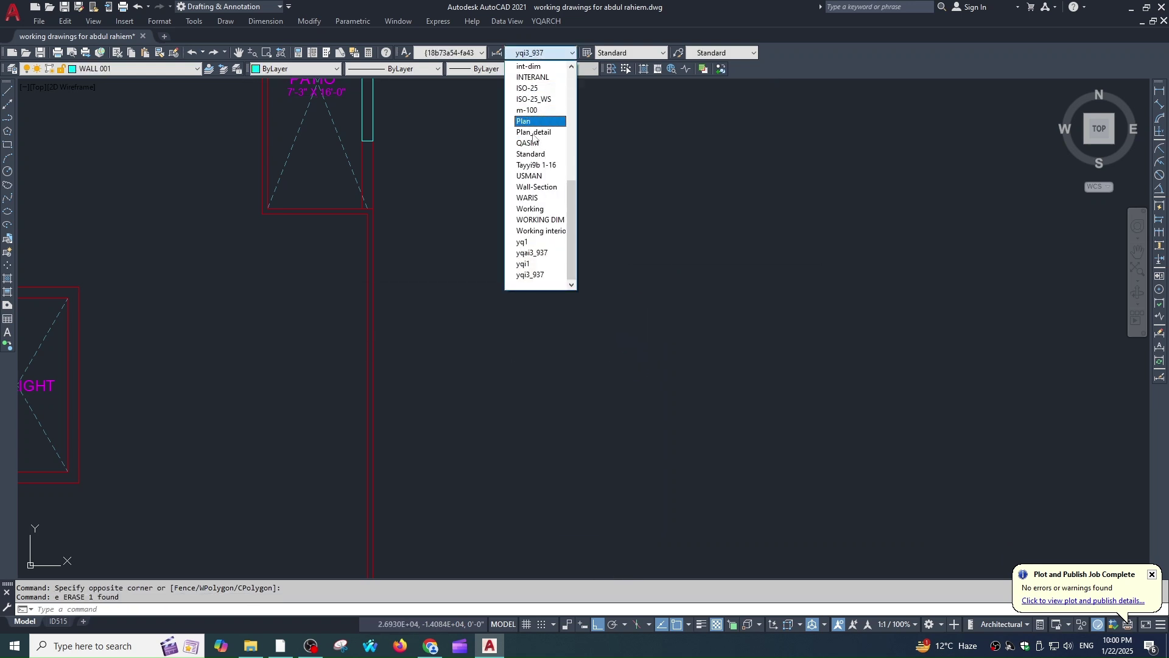
pyautogui.click(529, 198)
pyautogui.write('dli')
pyautogui.press('Return')
pyautogui.click(593, 230)
pyautogui.click(594, 323)
pyautogui.click(591, 303)
pyautogui.scroll(5, 584, 311)
pyautogui.scroll(2, 570, 325)
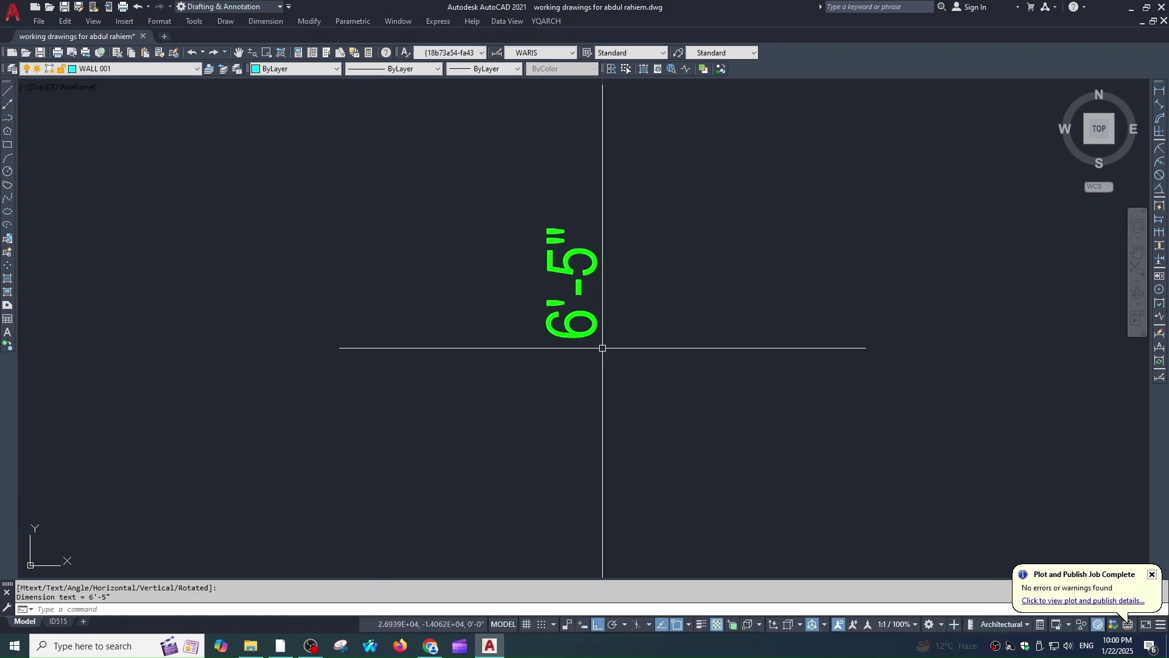
# Step: Set the primary units precision of the new vertical wall dimension to 0'-0 1/8"
pyautogui.moveTo(639, 342); pyautogui.dragTo(629, 360, button='middle')
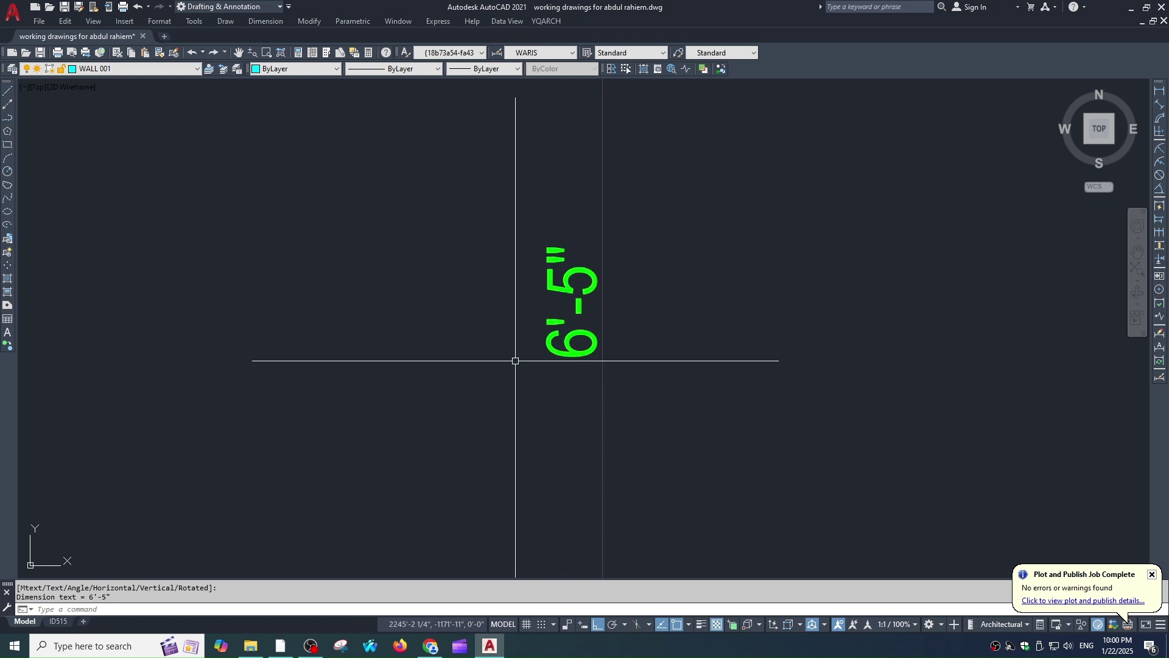
pyautogui.click(633, 326)
pyautogui.click(569, 360)
pyautogui.hotkey('ctrl', '1')
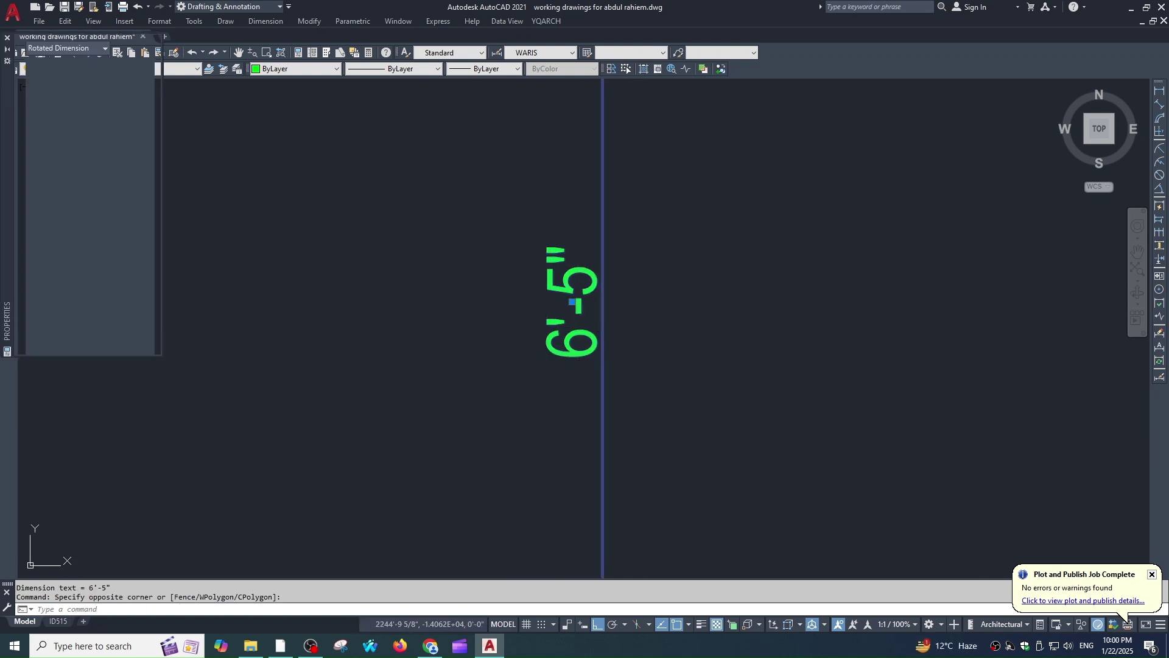
pyautogui.scroll(-3, 118, 291)
pyautogui.scroll(-5, 119, 287)
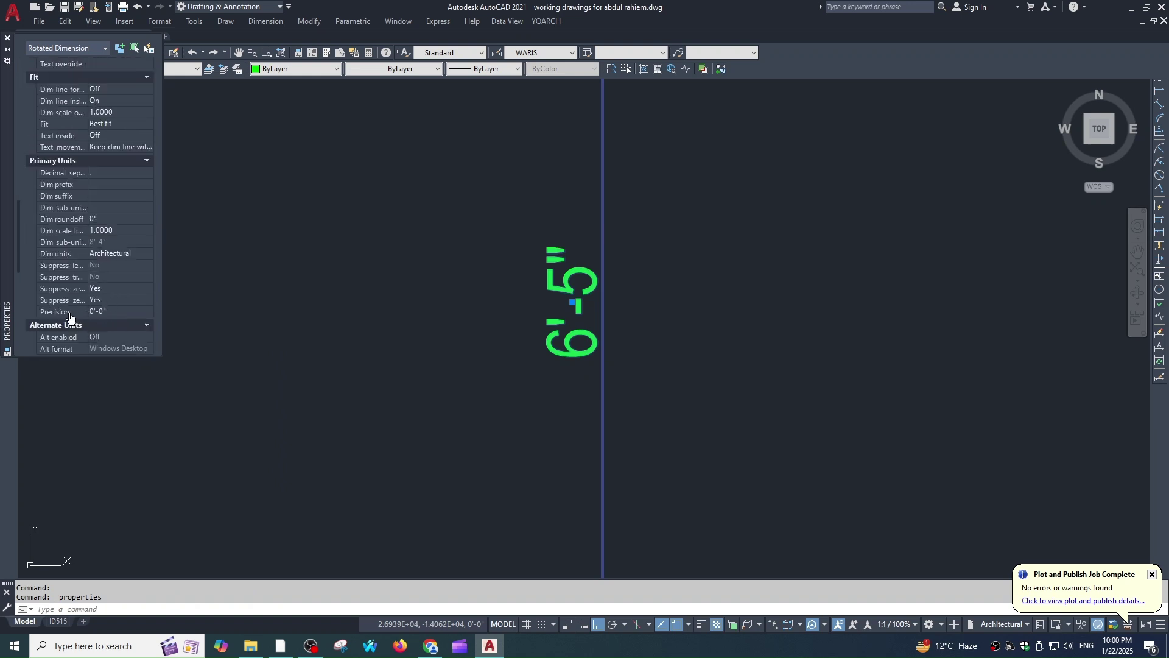
pyautogui.click(116, 312)
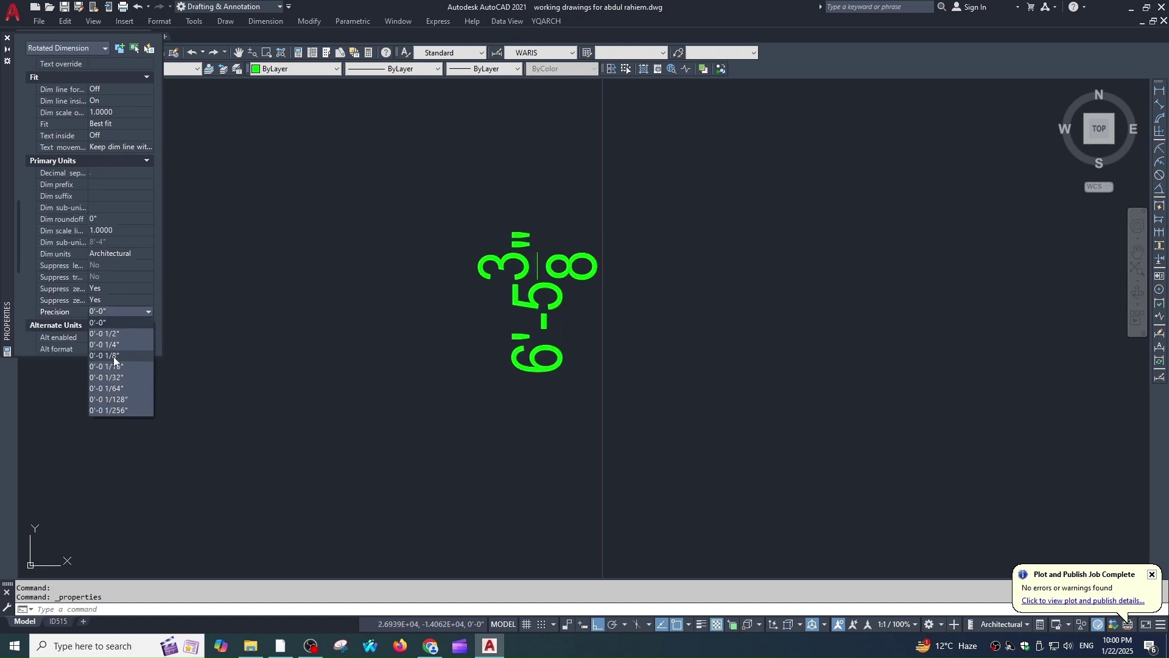
pyautogui.click(113, 356)
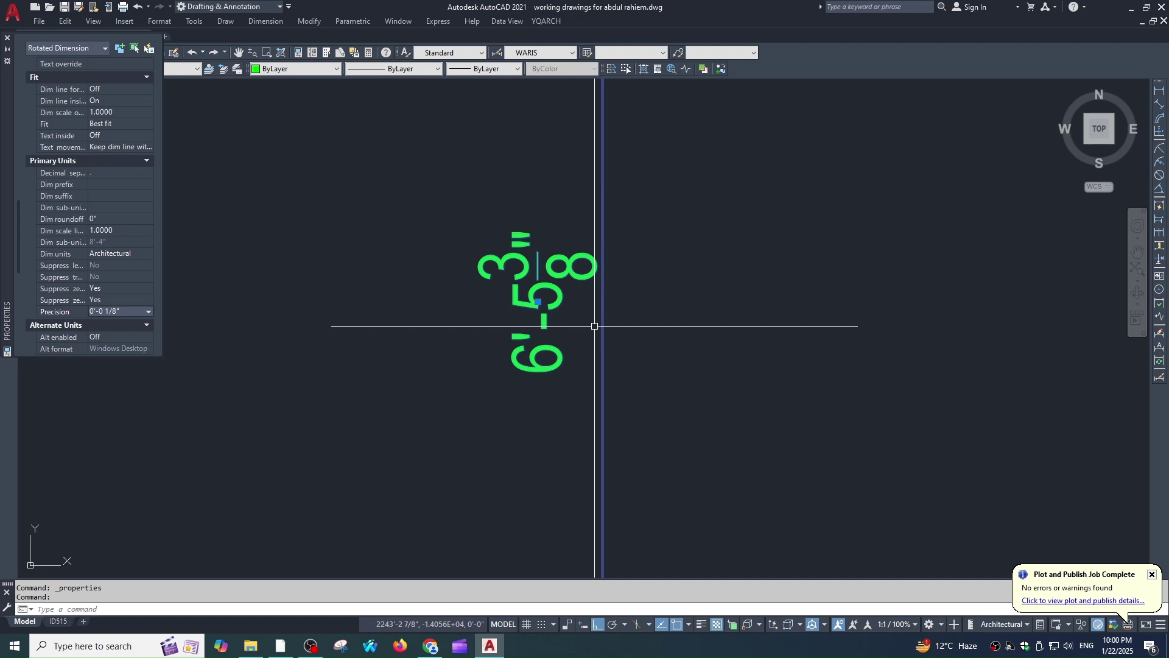
# Step: Erase the vertical dimension from the wall below the patio
pyautogui.press('Escape')
pyautogui.press('Escape')
pyautogui.scroll(-2, 584, 323)
pyautogui.click(519, 304)
pyautogui.click(589, 317)
pyautogui.write('e')
pyautogui.press('Return')
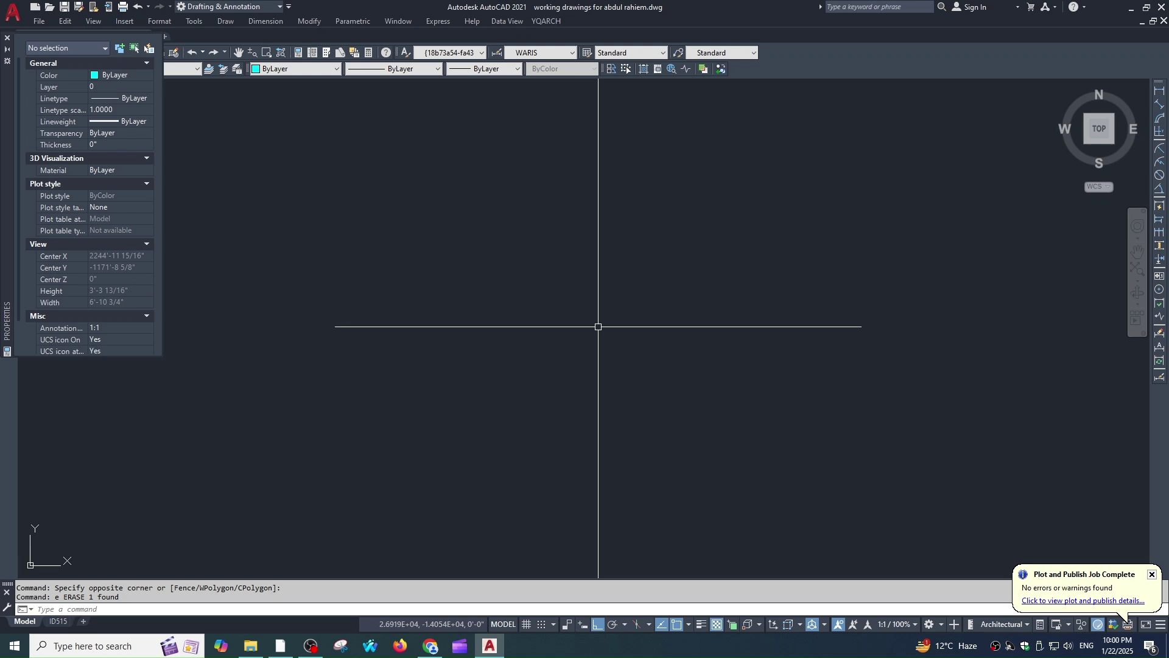
pyautogui.press('Escape')
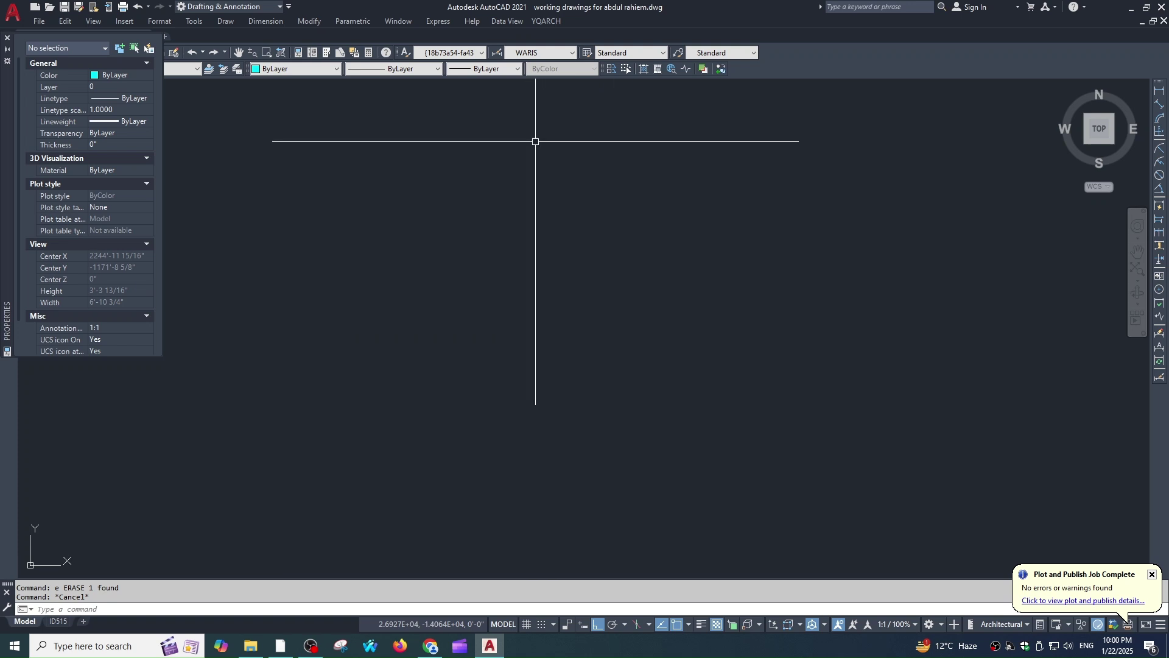
# Step: Start a new dimension style based on WARIS and set its dimension line color, linetype and lineweight to ByLayer
pyautogui.write('d')
pyautogui.press('Return')
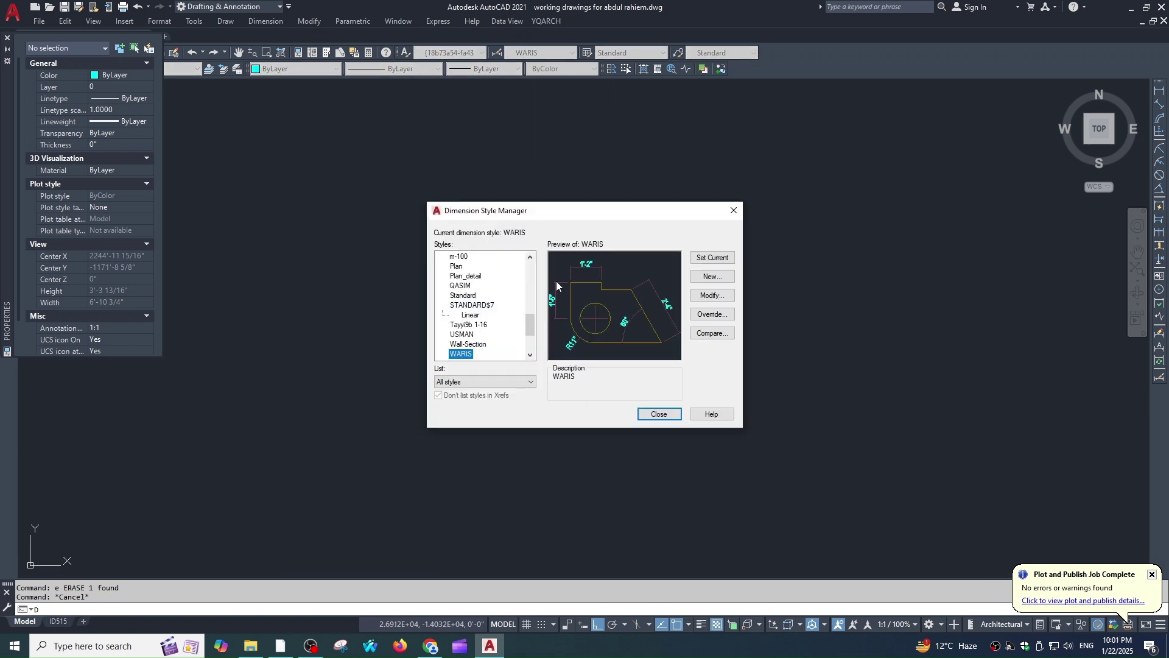
pyautogui.click(712, 278)
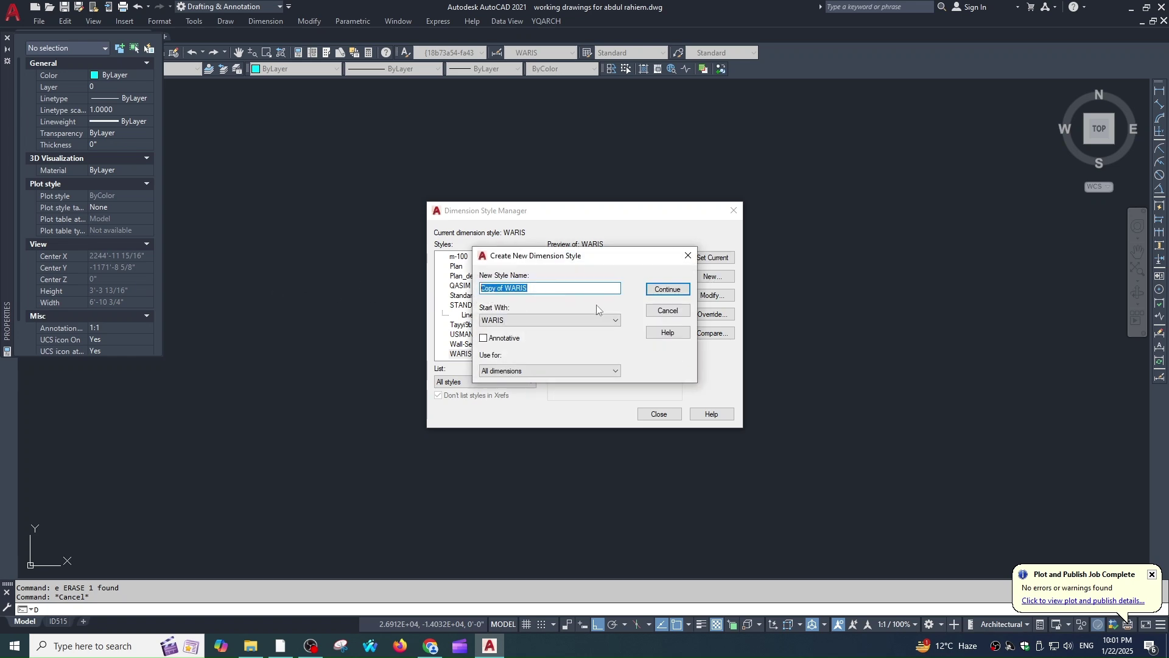
pyautogui.click(667, 290)
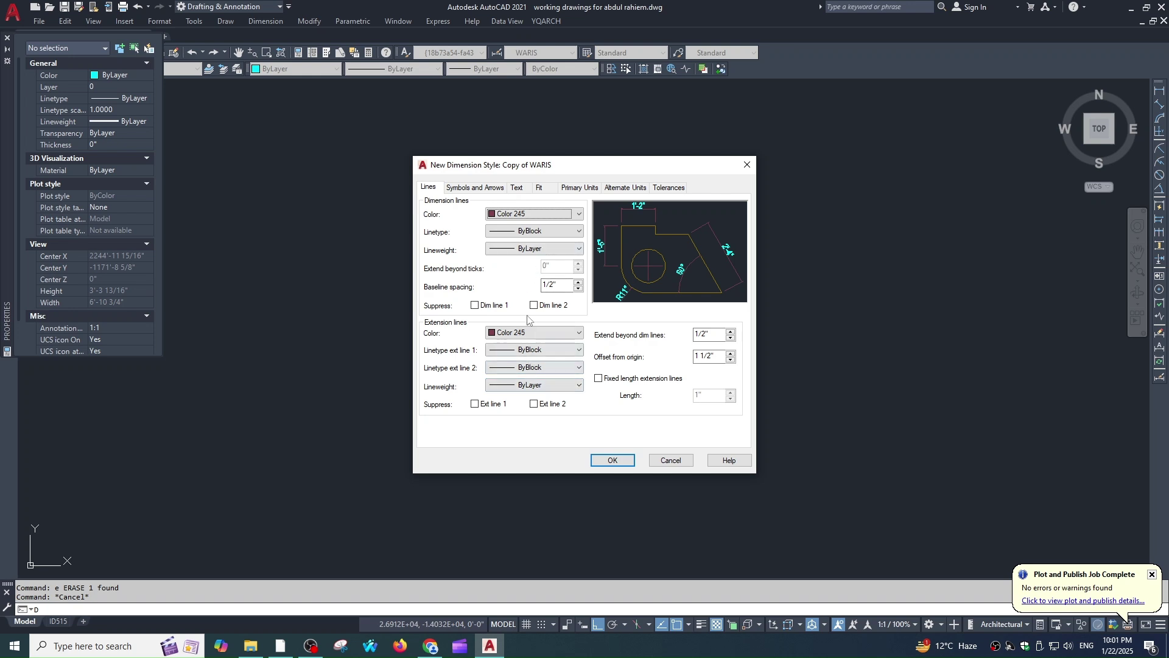
pyautogui.click(526, 214)
pyautogui.click(522, 222)
pyautogui.click(528, 232)
pyautogui.click(530, 242)
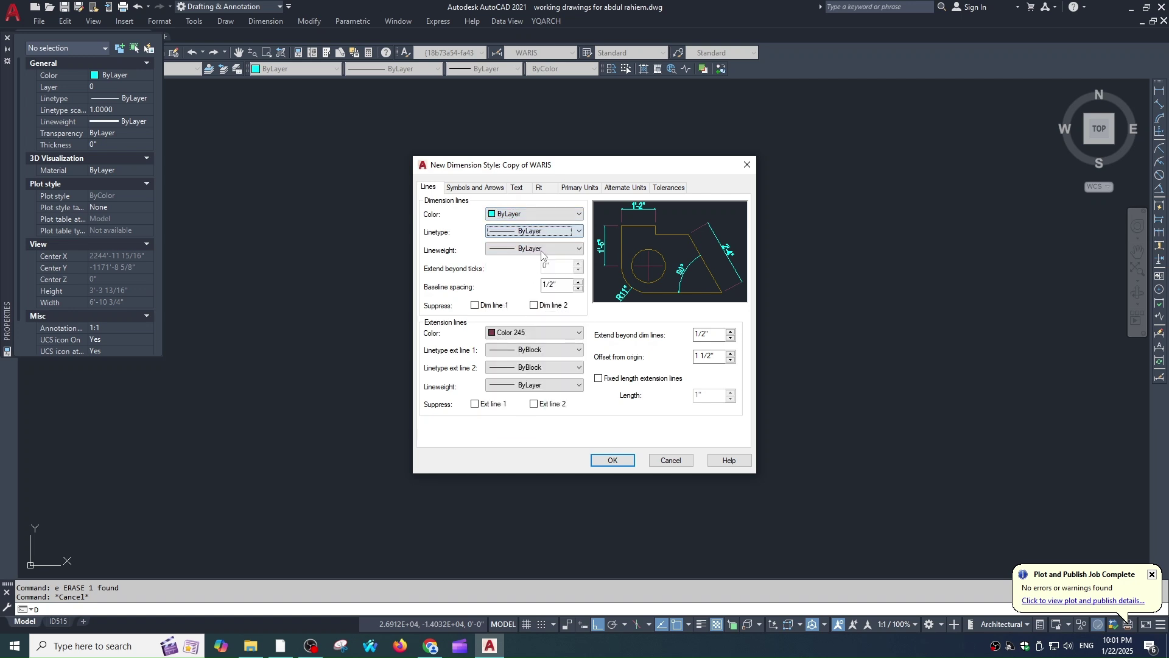
pyautogui.click(529, 249)
pyautogui.click(528, 261)
# Step: Set the extension line color of the new dimension style to ByBlock
pyautogui.click(529, 333)
pyautogui.click(527, 354)
pyautogui.click(528, 350)
pyautogui.click(527, 349)
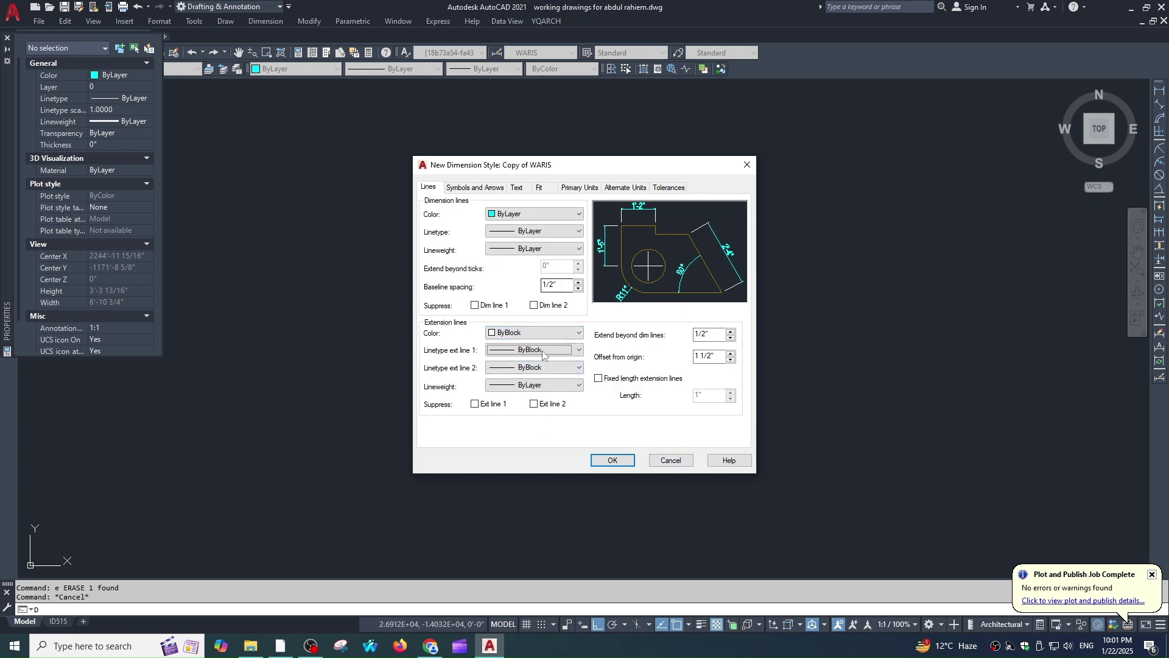
# Step: Set the new style's linear precision to 0'-0 1/8", then discard the style and leave the Dimension Style Manager
pyautogui.click(578, 188)
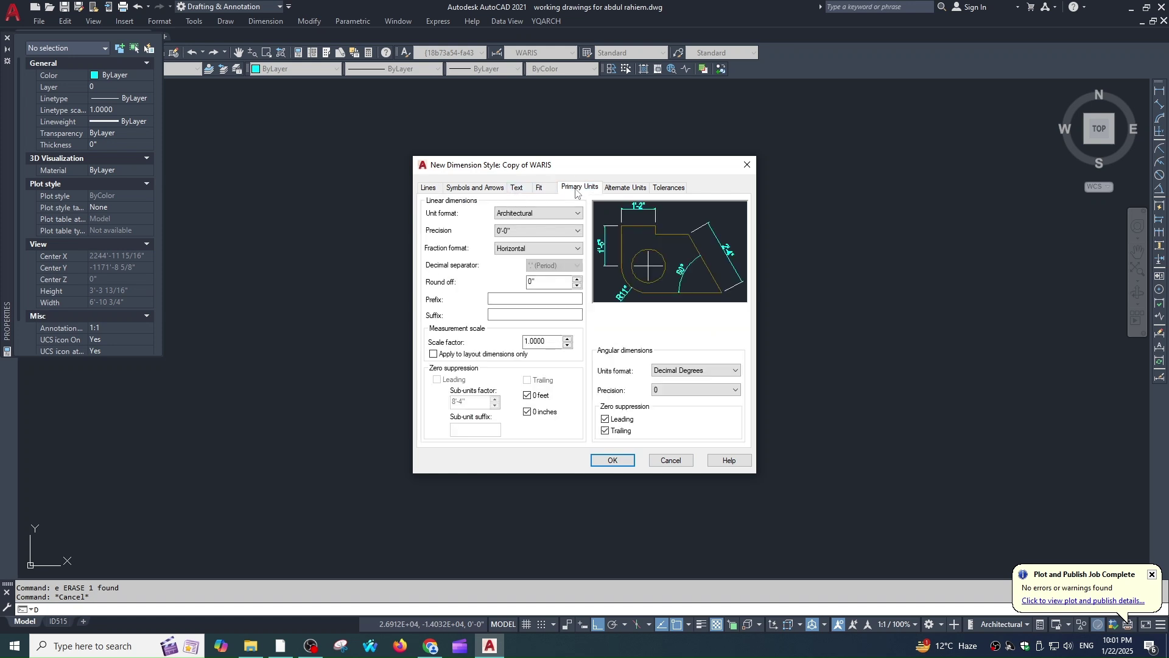
pyautogui.click(529, 231)
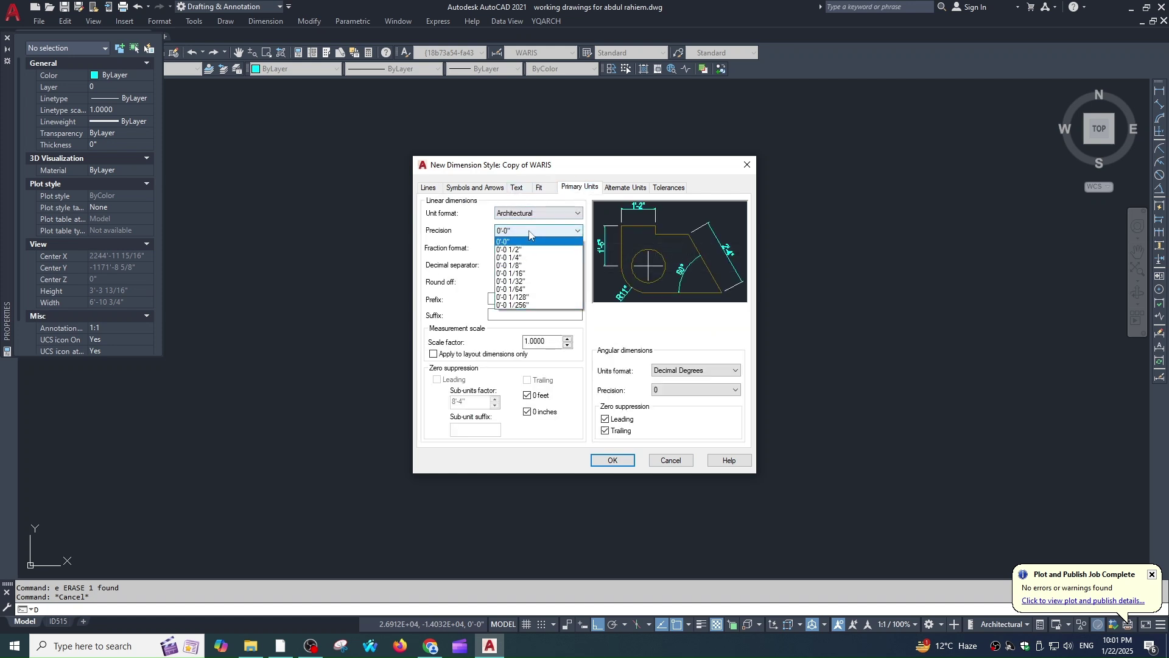
pyautogui.click(517, 266)
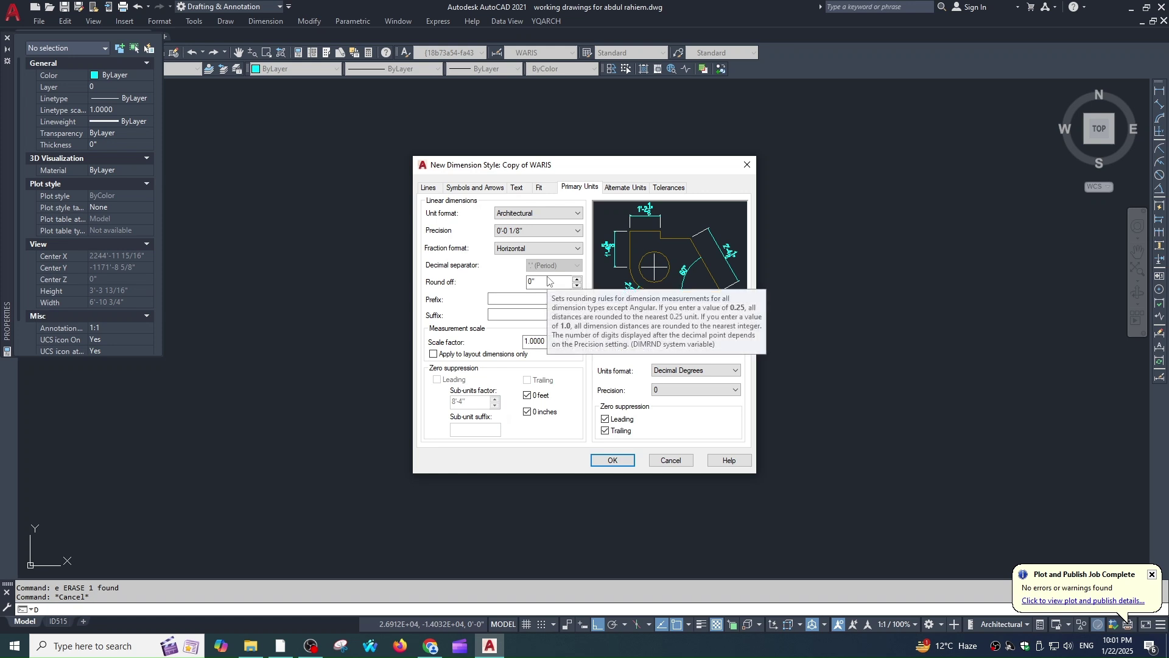
pyautogui.click(747, 164)
pyautogui.click(733, 210)
# Step: Add a horizontal linear dimension along the upper roof wall between the store and the outer corner
pyautogui.scroll(-6, 633, 272)
pyautogui.scroll(1, 731, 265)
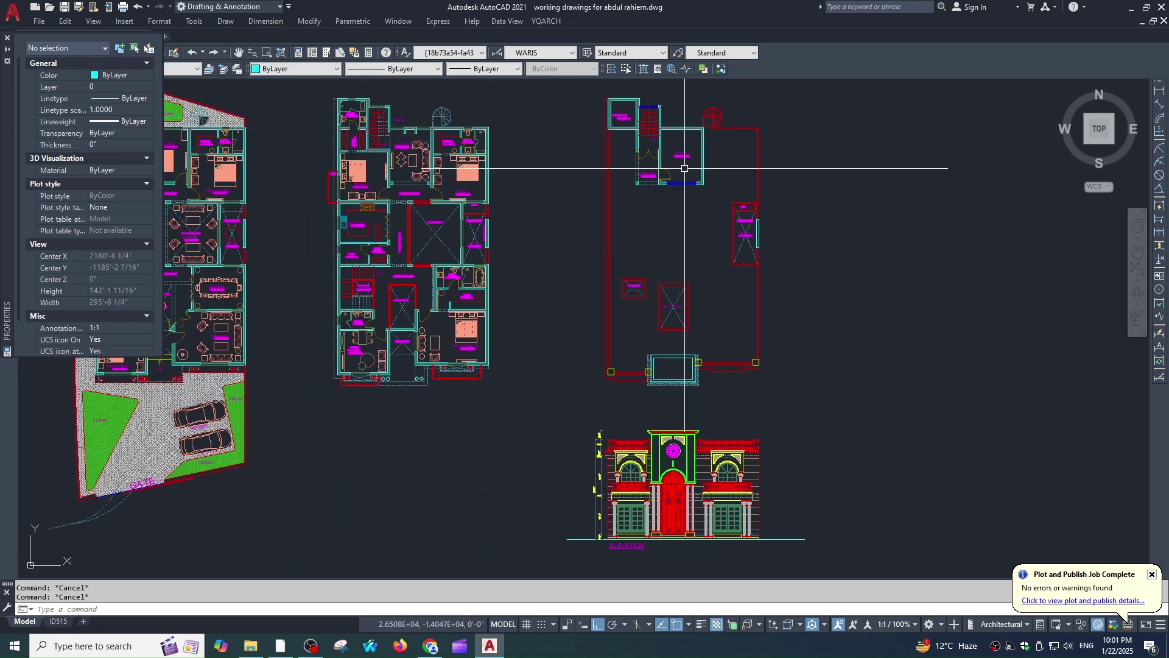
pyautogui.scroll(4, 706, 182)
pyautogui.write('DLI')
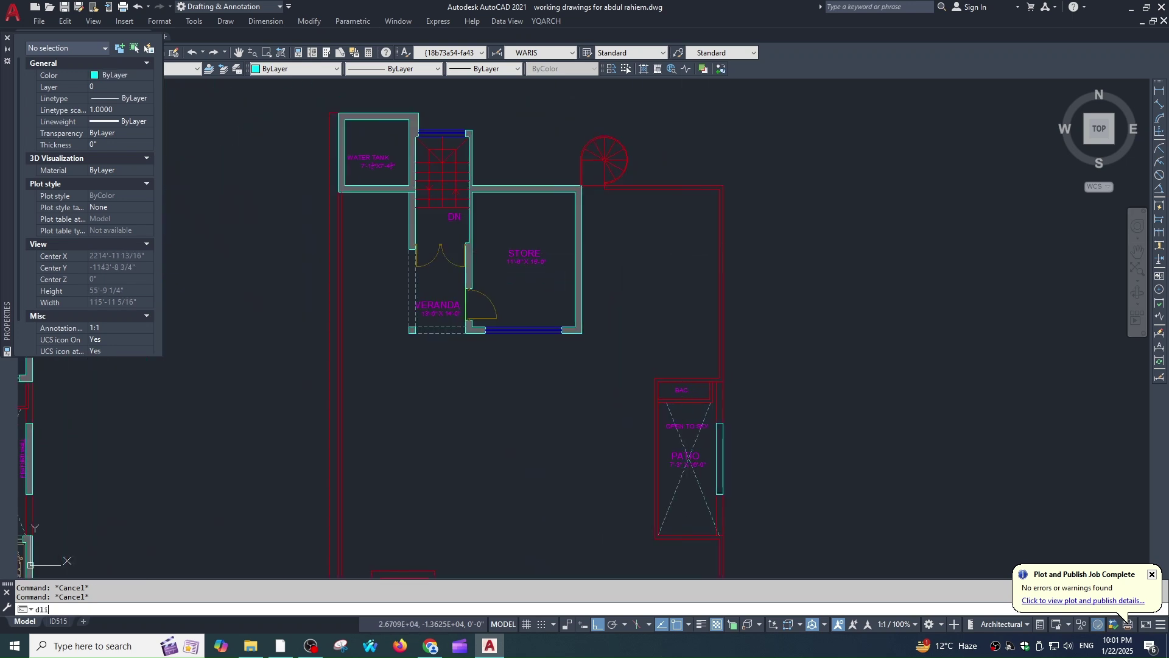
pyautogui.press('Return')
pyautogui.press('Return')
pyautogui.scroll(3, 699, 233)
pyautogui.scroll(2, 699, 233)
pyautogui.click(690, 190)
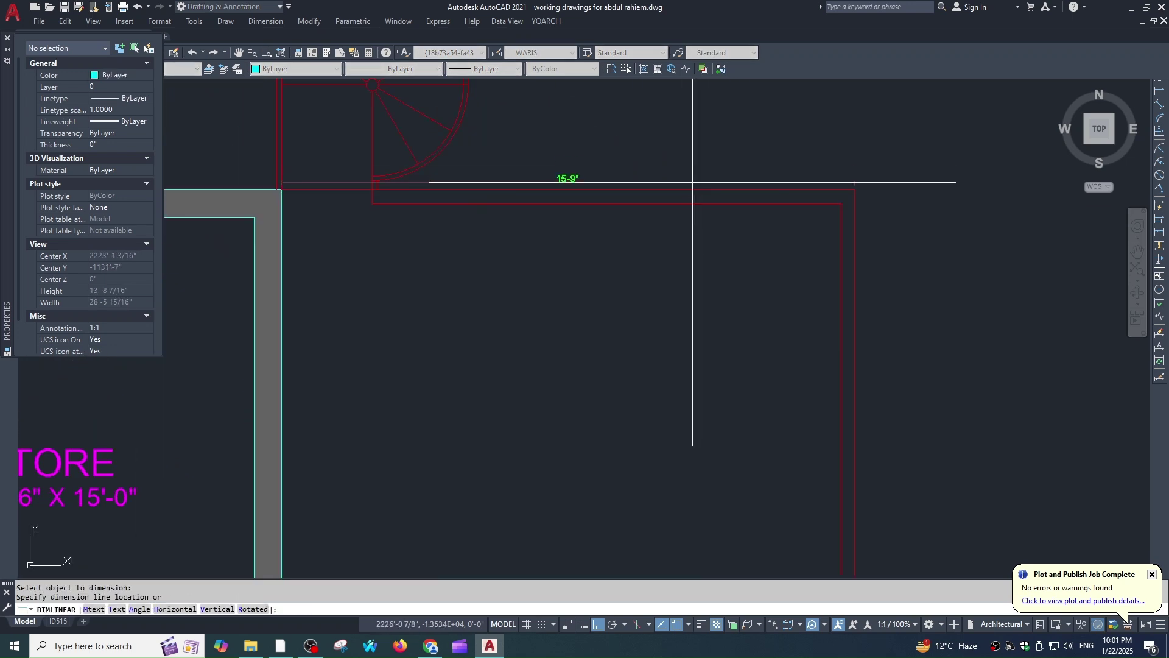
pyautogui.click(649, 191)
# Step: Add a vertical linear dimension outside the roof wall running from the upper corner down to the patio
pyautogui.scroll(4, 554, 169)
pyautogui.scroll(-6, 554, 170)
pyautogui.scroll(1, 639, 243)
pyautogui.press('Return')
pyautogui.scroll(3, 652, 305)
pyautogui.click(652, 305)
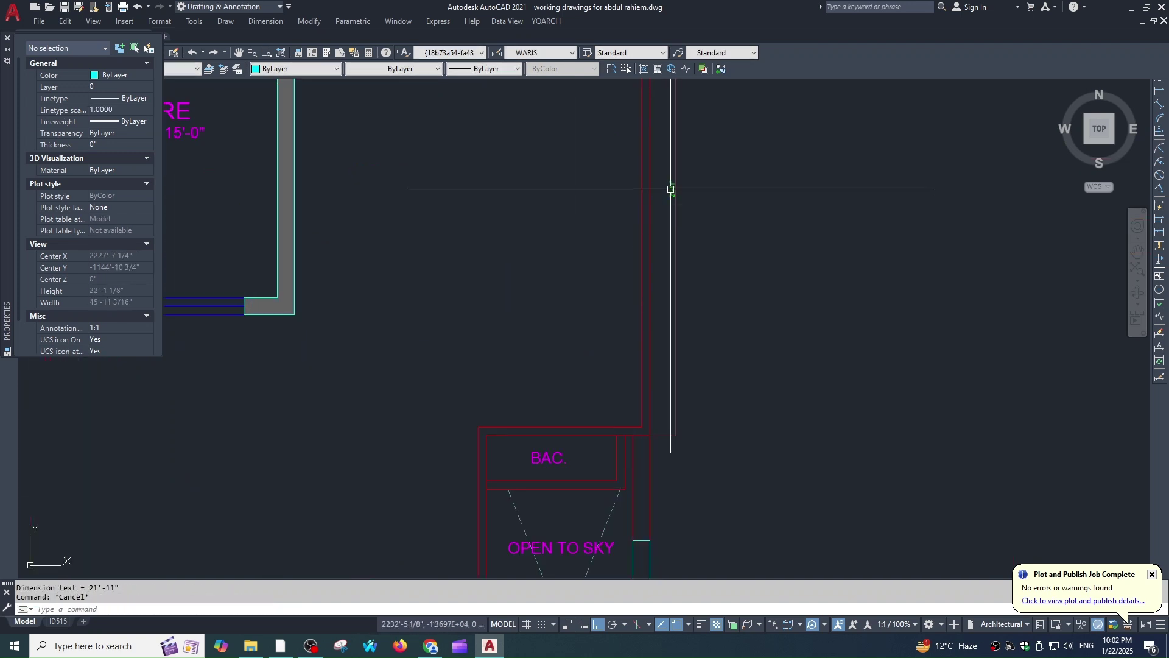
pyautogui.scroll(3, 670, 188)
pyautogui.click(677, 258)
pyautogui.press('Escape')
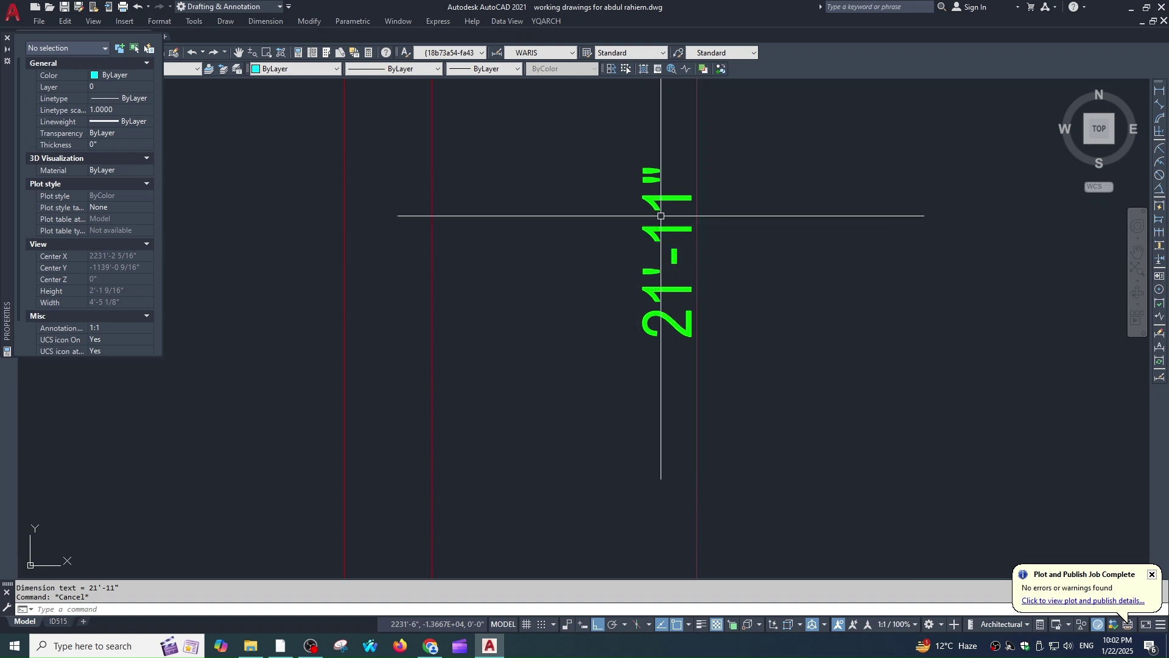
# Step: Set the primary units precision of the vertical roof wall dimension to 0'-0 1/8"
pyautogui.scroll(-3, 661, 215)
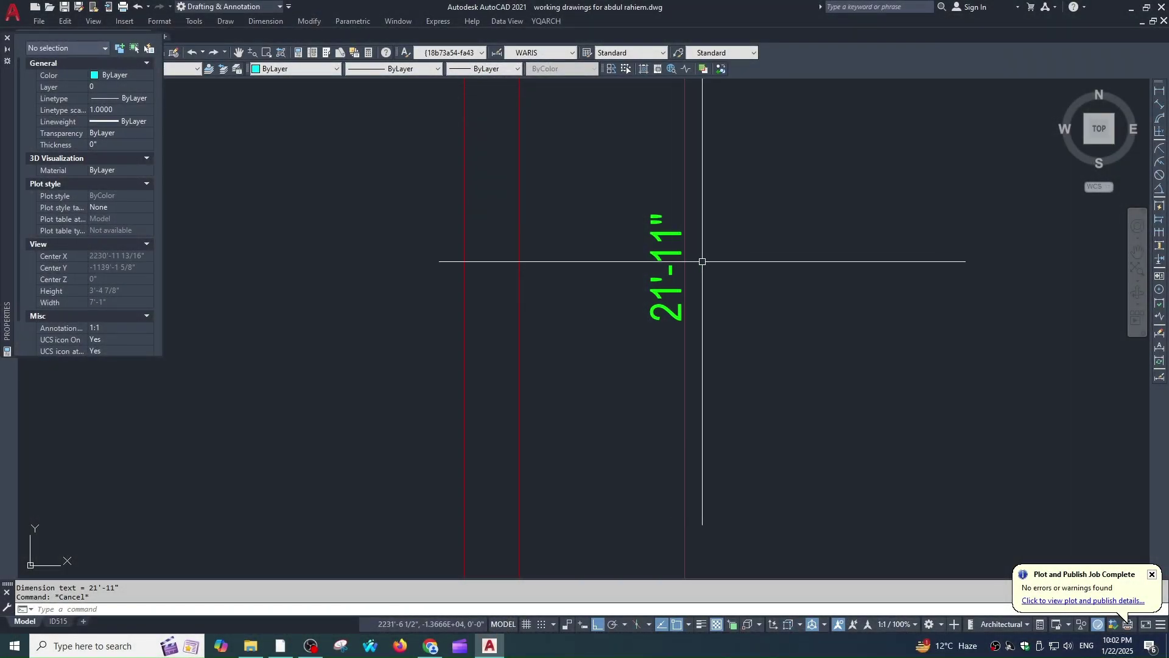
pyautogui.scroll(-2, 688, 243)
pyautogui.scroll(-2, 688, 243)
pyautogui.click(668, 269)
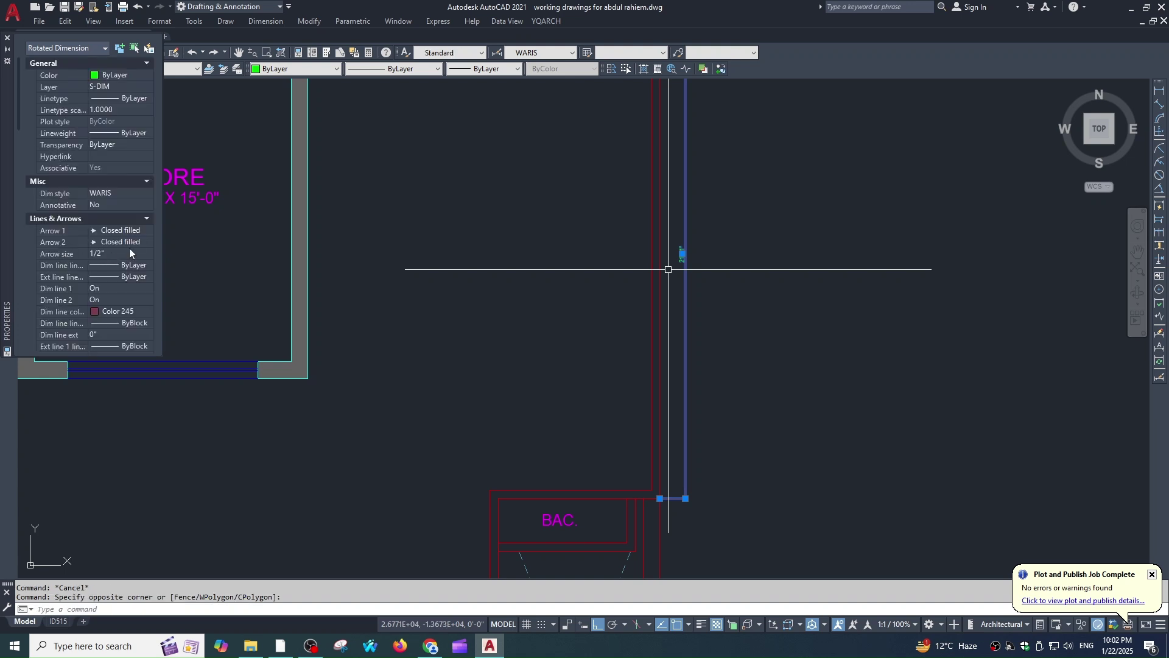
pyautogui.scroll(-12, 112, 222)
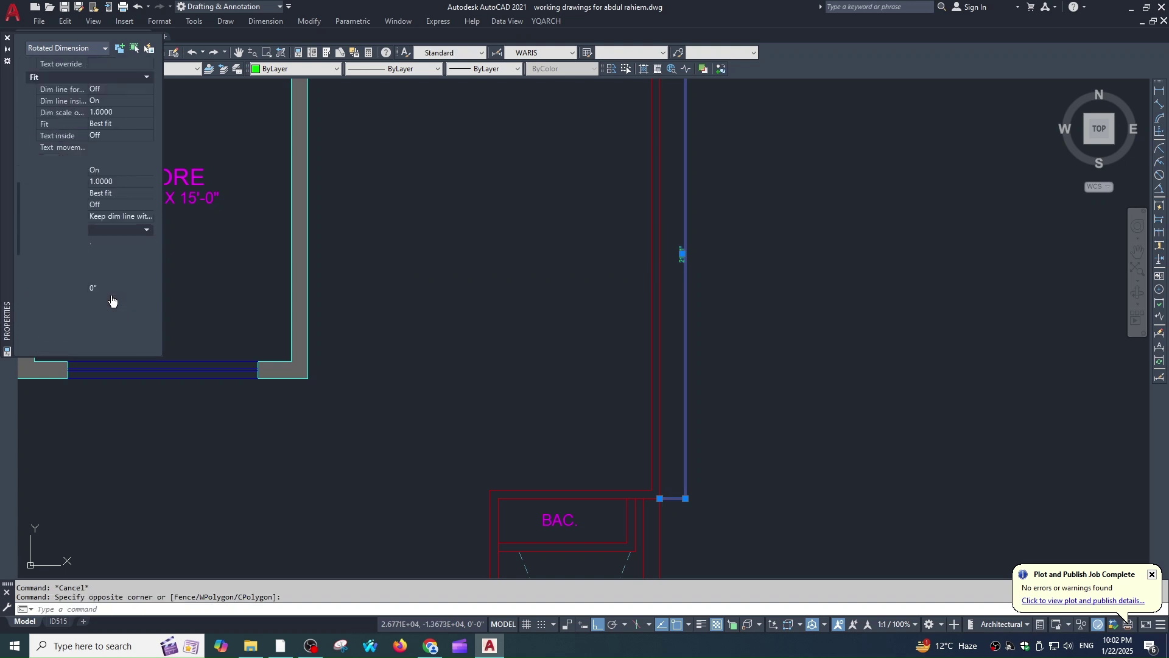
pyautogui.click(126, 309)
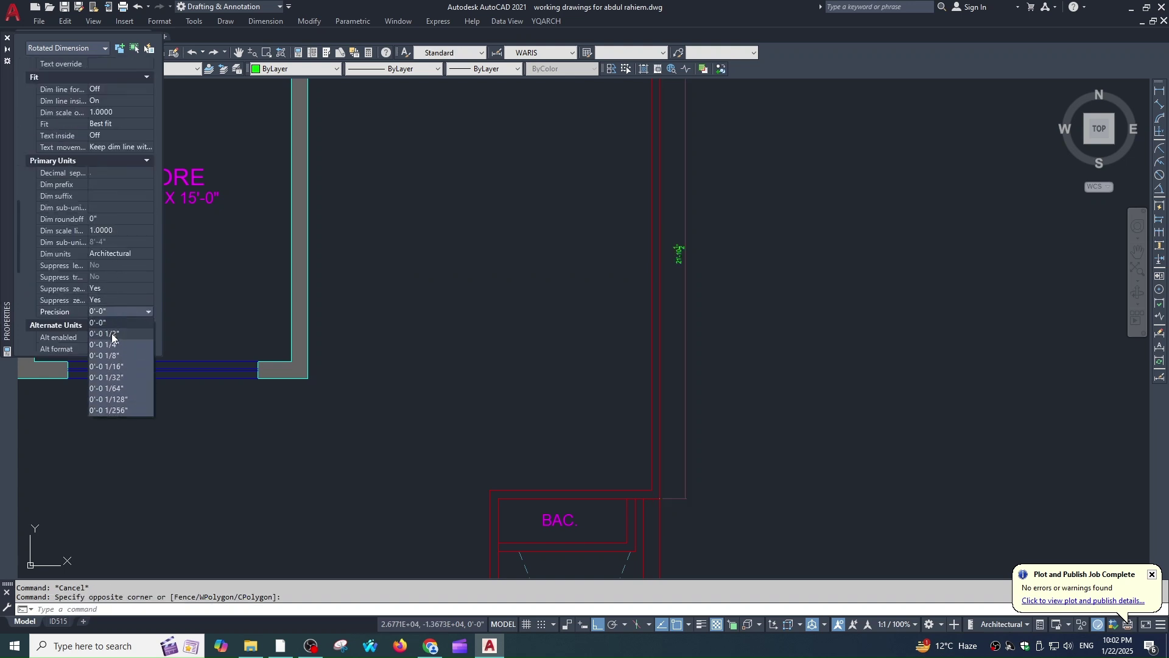
pyautogui.click(114, 356)
pyautogui.scroll(5, 681, 244)
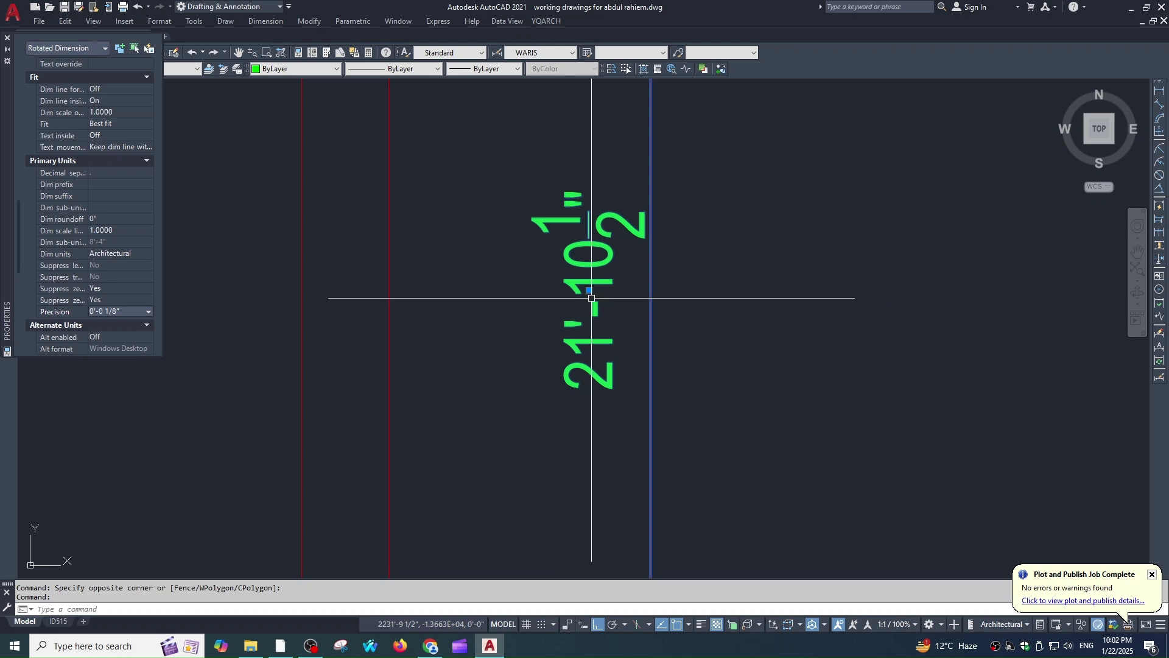
pyautogui.press('Escape')
pyautogui.scroll(-5, 609, 304)
pyautogui.scroll(4, 614, 303)
pyautogui.press('Escape')
# Step: Add a horizontal linear dimension below the front edge of the rectangular projection at the front of the roof plan
pyautogui.scroll(-8, 614, 304)
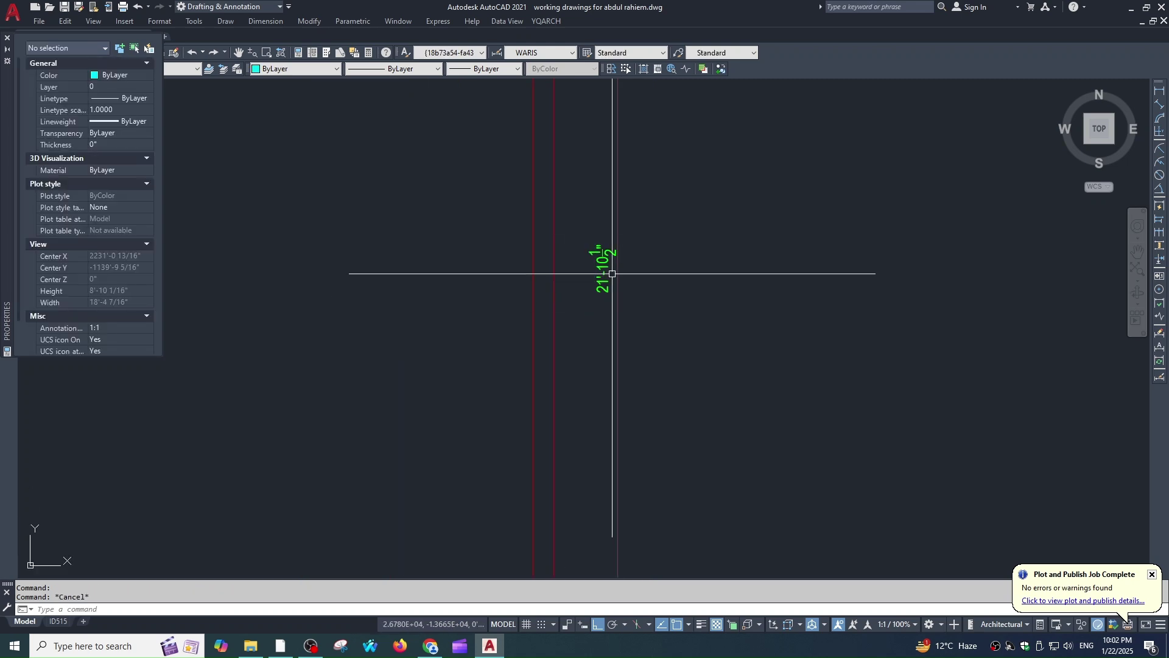
pyautogui.moveTo(641, 495); pyautogui.dragTo(647, 394, button='middle')
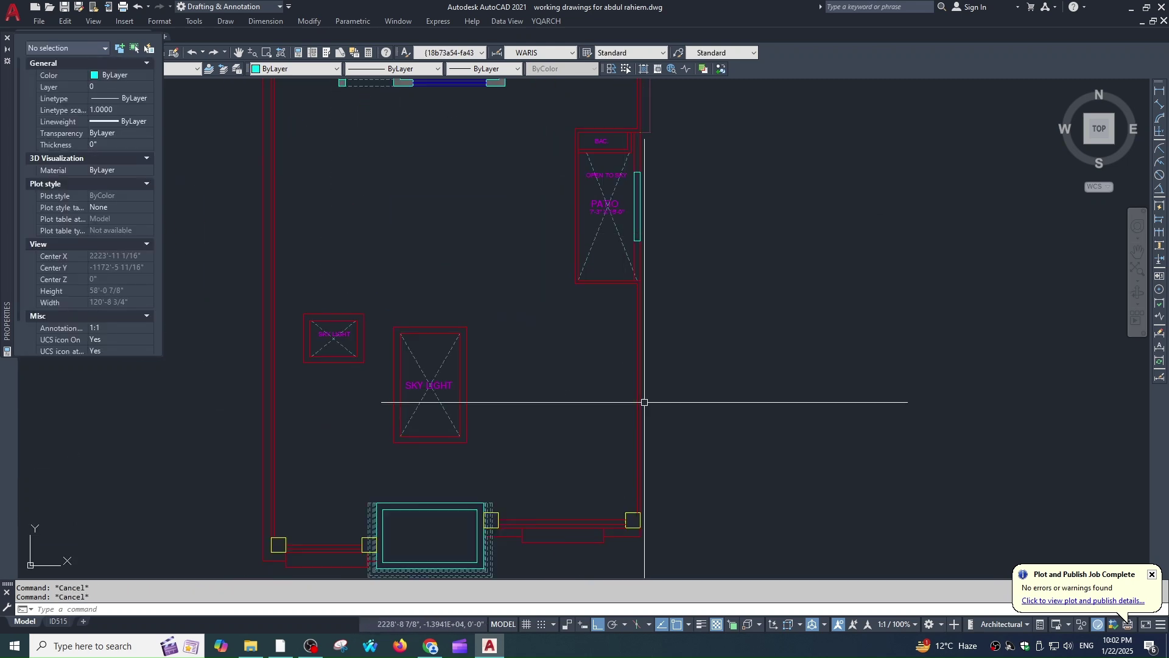
pyautogui.moveTo(566, 529); pyautogui.dragTo(640, 340, button='middle')
pyautogui.scroll(-2, 631, 365)
pyautogui.scroll(4, 594, 370)
pyautogui.write('dli')
pyautogui.press('Return')
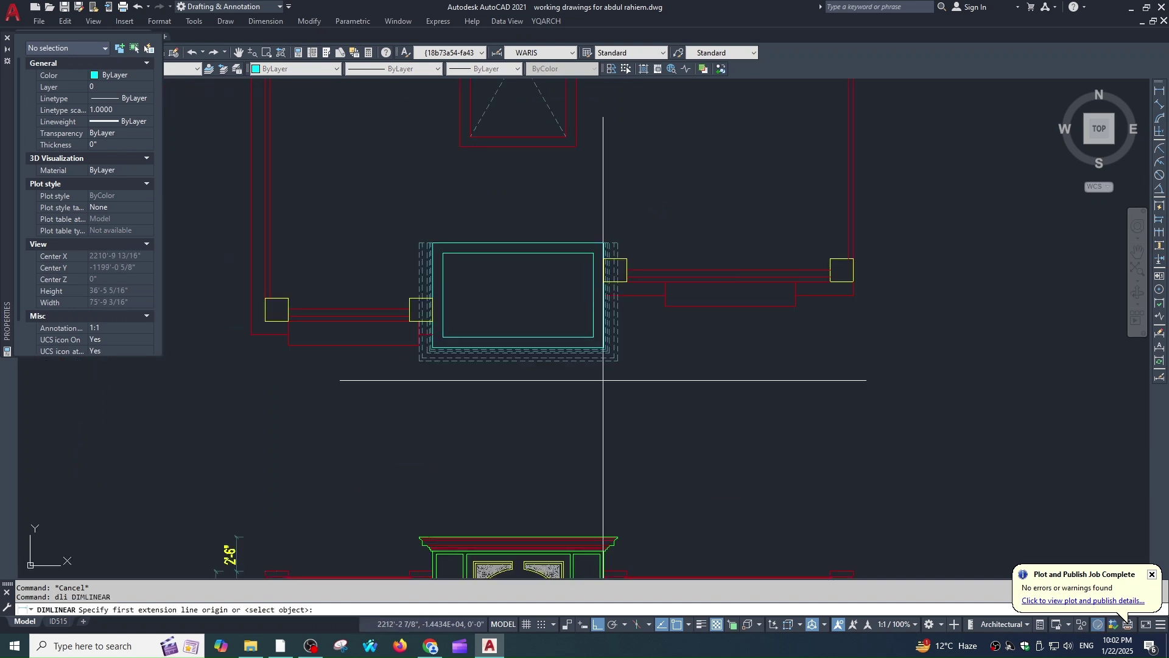
pyautogui.press('Return')
pyautogui.scroll(4, 560, 361)
pyautogui.click(546, 328)
pyautogui.click(545, 392)
pyautogui.press('Escape')
pyautogui.scroll(-3, 545, 396)
pyautogui.scroll(3, 566, 372)
# Step: Check the properties of the front projection's dimension and review the length type and precision in the drawing units
pyautogui.click(619, 400)
pyautogui.click(589, 360)
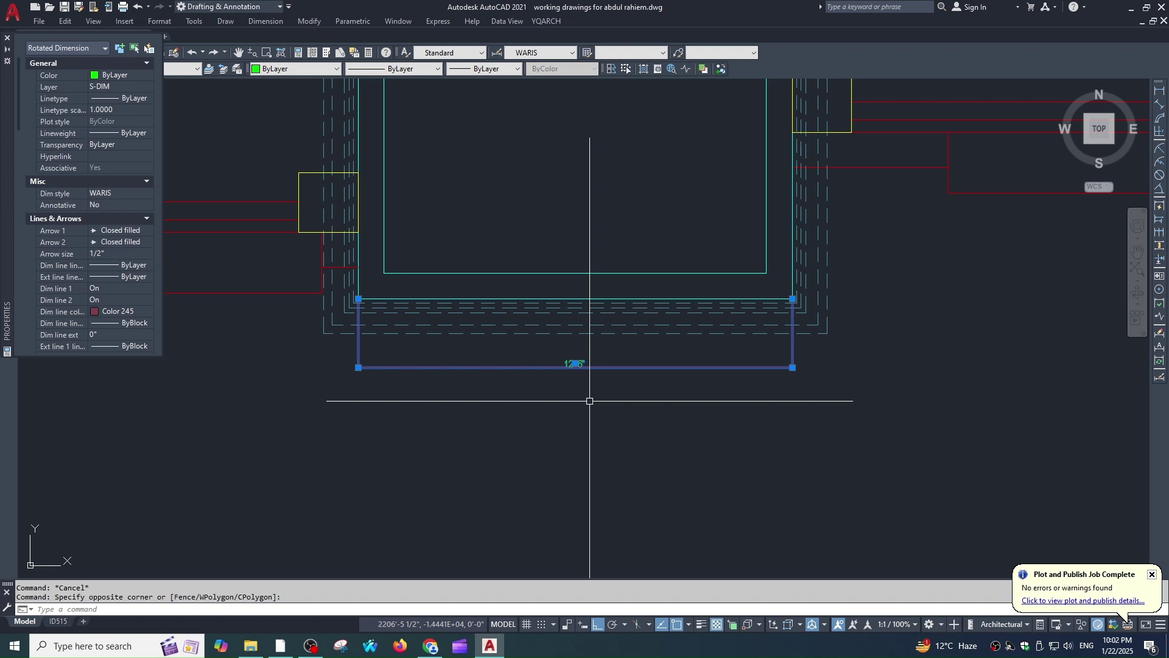
pyautogui.press('Escape')
pyautogui.write('ur')
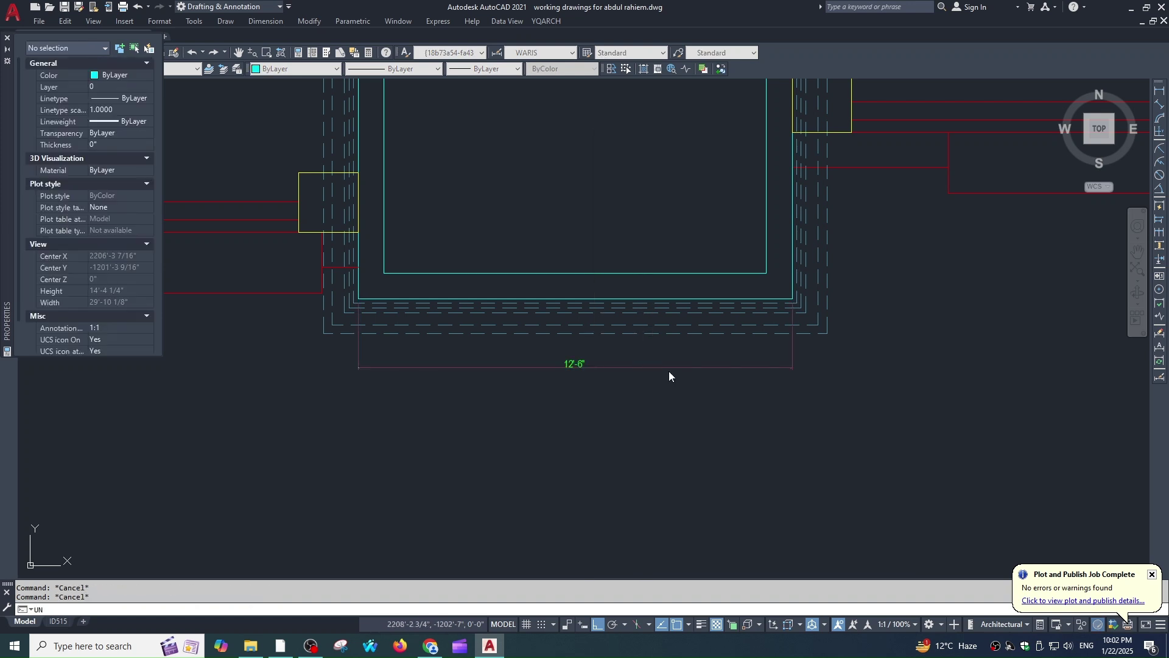
pyautogui.press('Return')
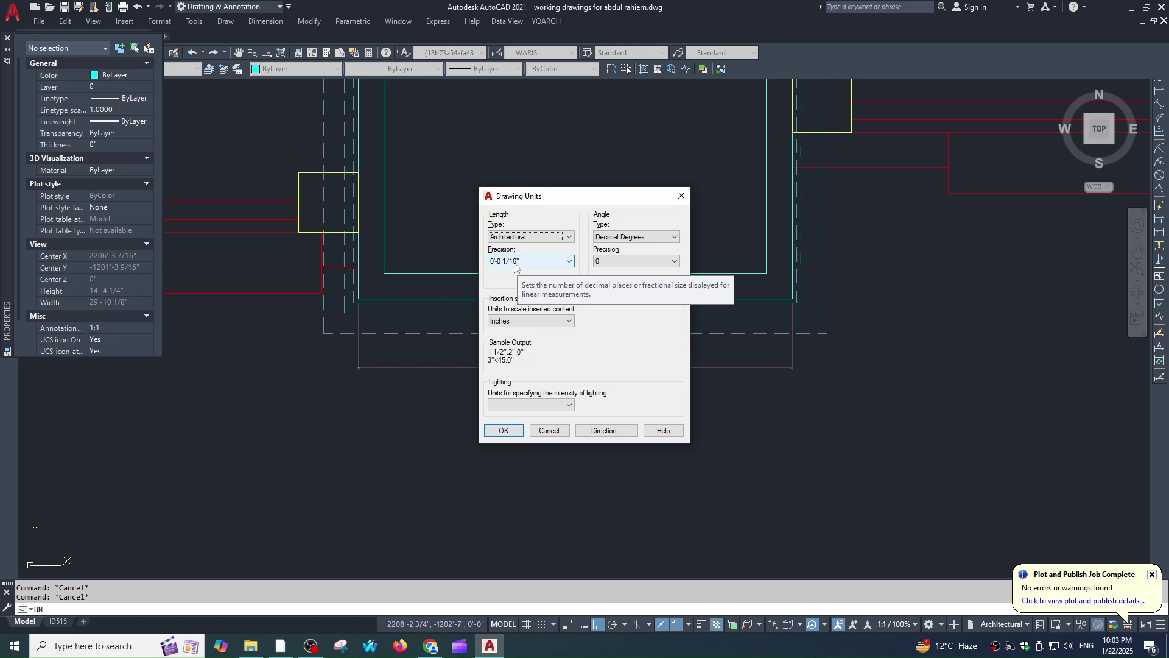
pyautogui.click(503, 430)
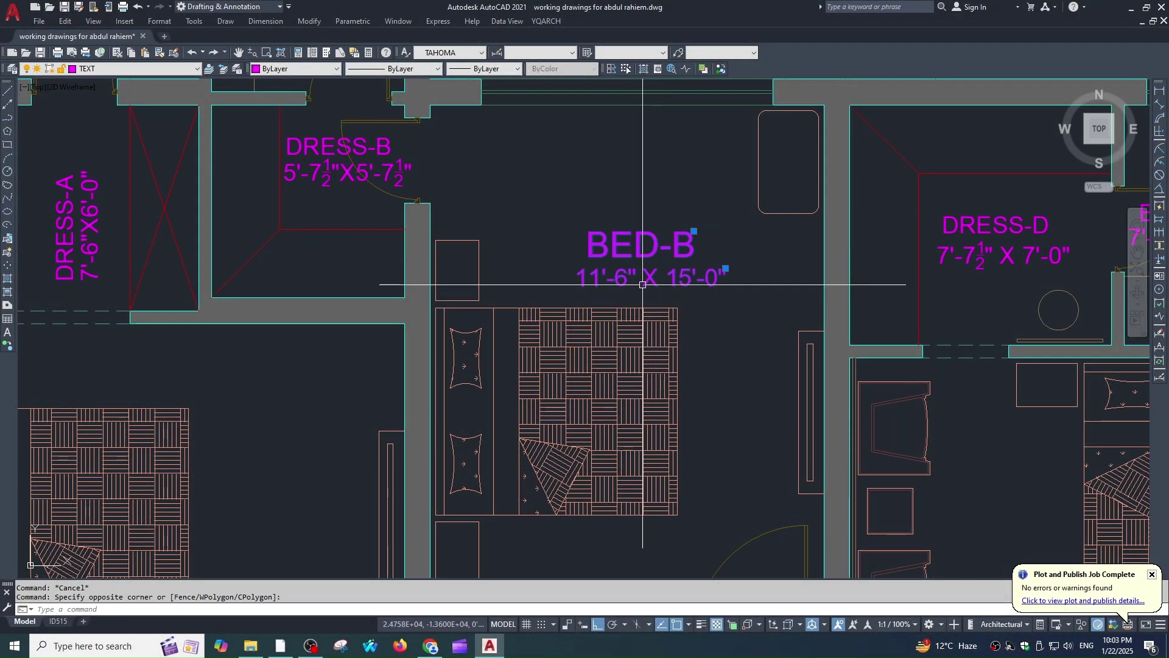
# Step: Select the thin interior polyline in the DRESS-B room to check its layer
pyautogui.press('Escape')
pyautogui.click(269, 247)
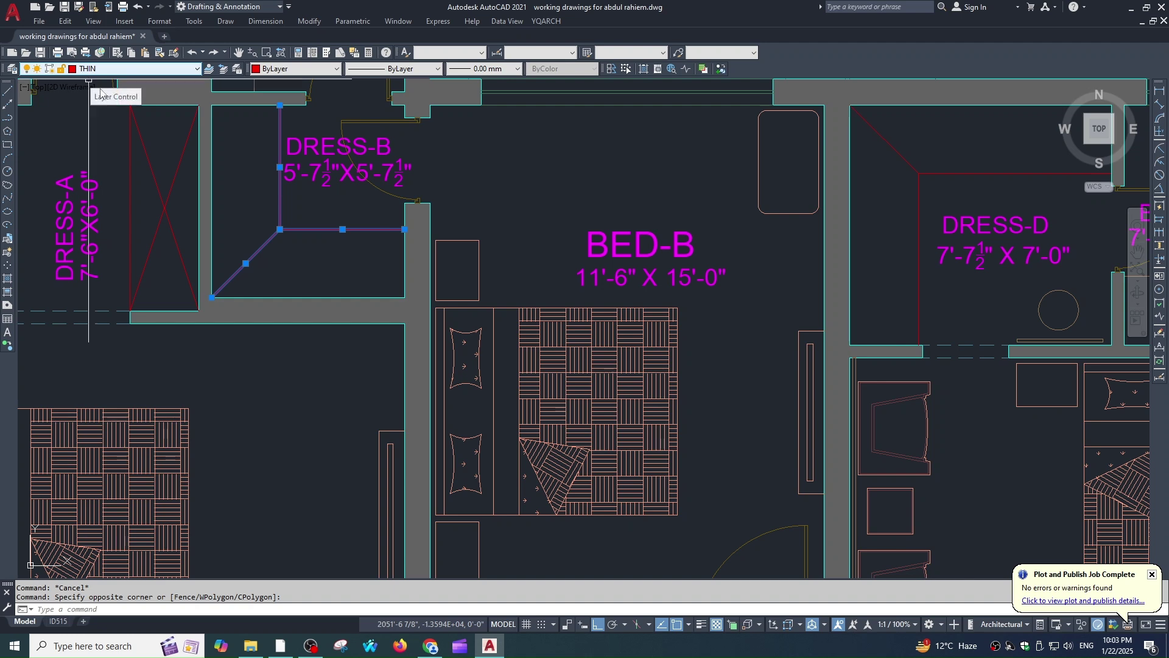
# Step: Select the DRESS-B door, the BED-C bed and the BATH-B basin one after another to check their layers
pyautogui.press('Escape')
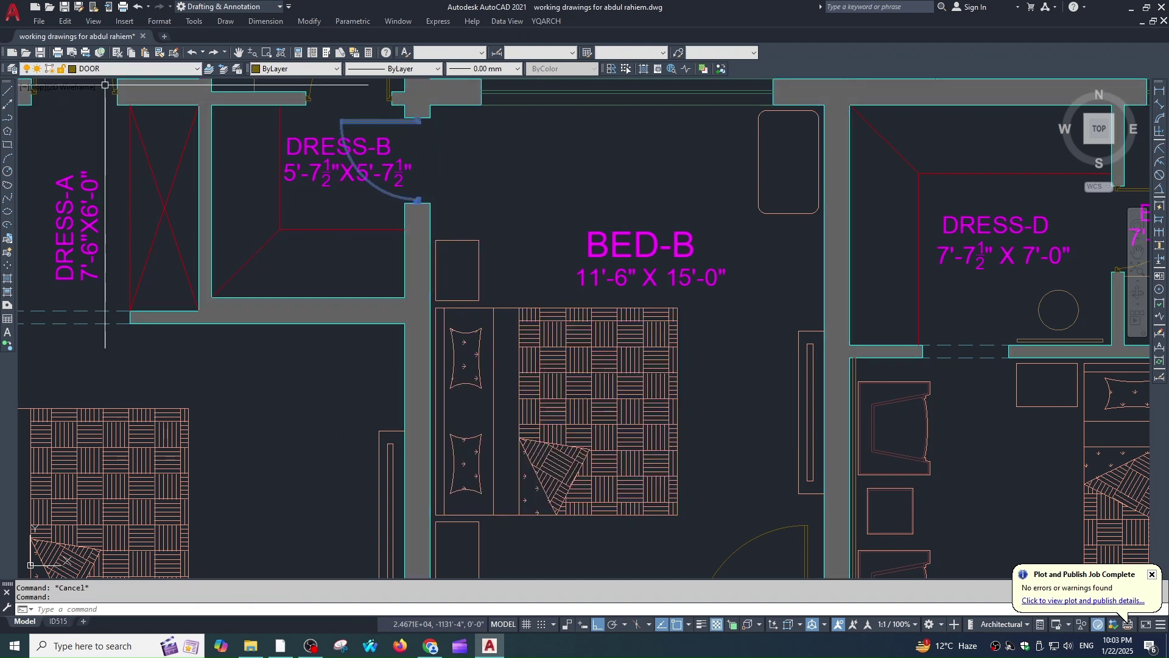
pyautogui.scroll(-2, 261, 391)
pyautogui.moveTo(248, 415); pyautogui.dragTo(542, 308, button='middle')
pyautogui.click(542, 309)
pyautogui.click(402, 261)
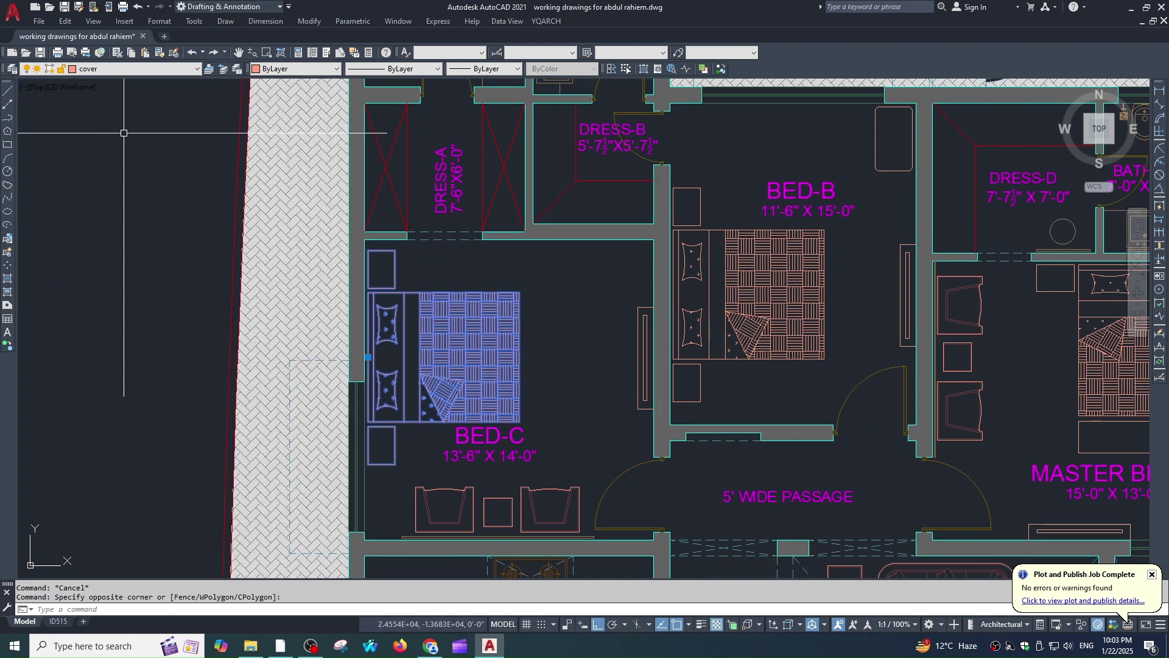
pyautogui.moveTo(670, 118); pyautogui.dragTo(655, 287, button='middle')
pyautogui.scroll(2, 572, 225)
pyautogui.click(535, 251)
pyautogui.scroll(-2, 170, 255)
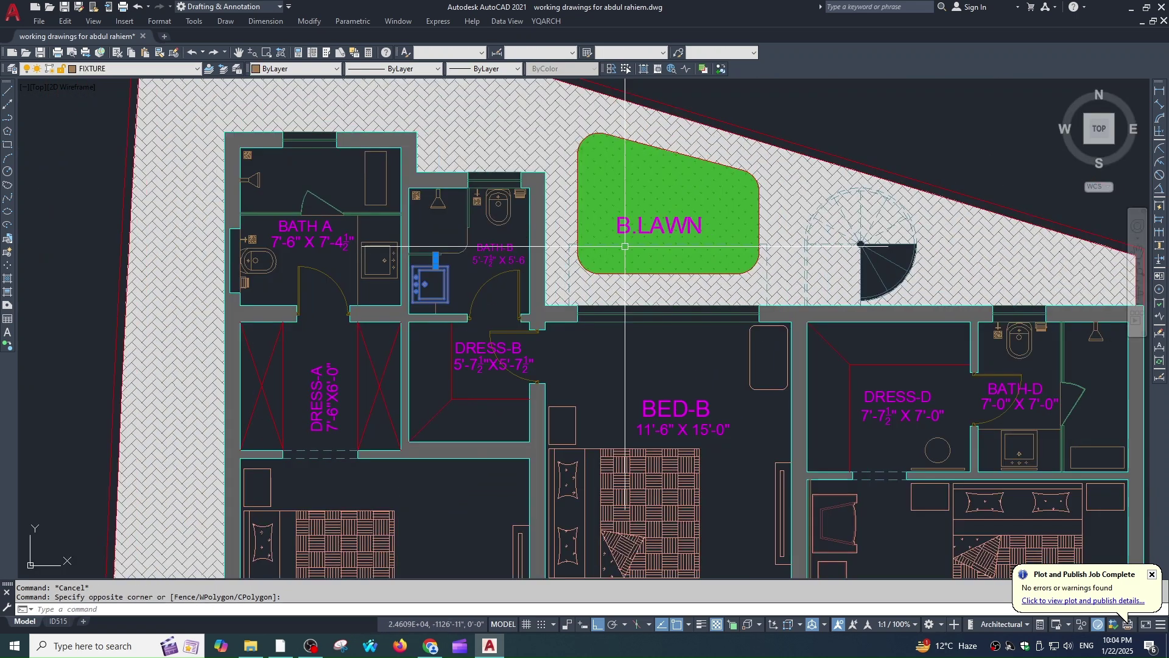
pyautogui.scroll(2, 637, 203)
pyautogui.click(634, 182)
pyautogui.press('Escape')
# Step: Examine the rear rooms of the floor plan, from the bedrooms and B.LAWN to DRESS-D, BATH-D and MASTER BED
pyautogui.scroll(-5, 551, 194)
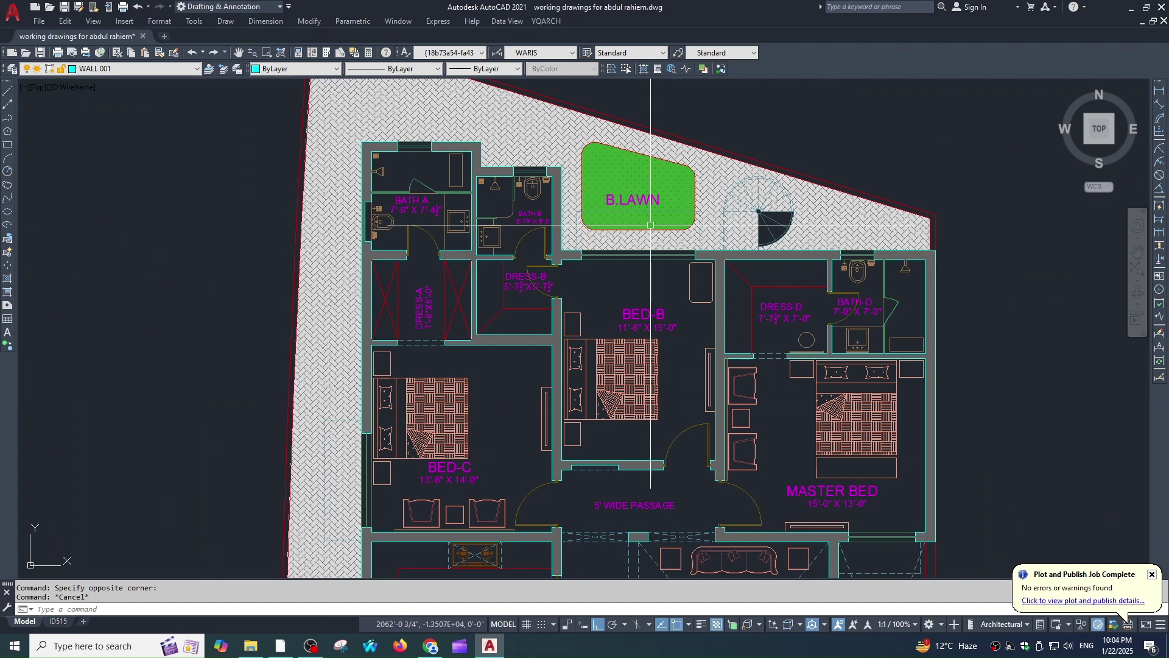
pyautogui.moveTo(1011, 404); pyautogui.dragTo(939, 327, button='middle')
pyautogui.scroll(-2, 770, 319)
pyautogui.press('Escape')
pyautogui.moveTo(767, 360); pyautogui.dragTo(745, 292, button='middle')
pyautogui.scroll(3, 670, 293)
pyautogui.moveTo(670, 294); pyautogui.dragTo(579, 247, button='middle')
pyautogui.scroll(-5, 680, 295)
pyautogui.scroll(2, 671, 254)
pyautogui.scroll(3, 579, 248)
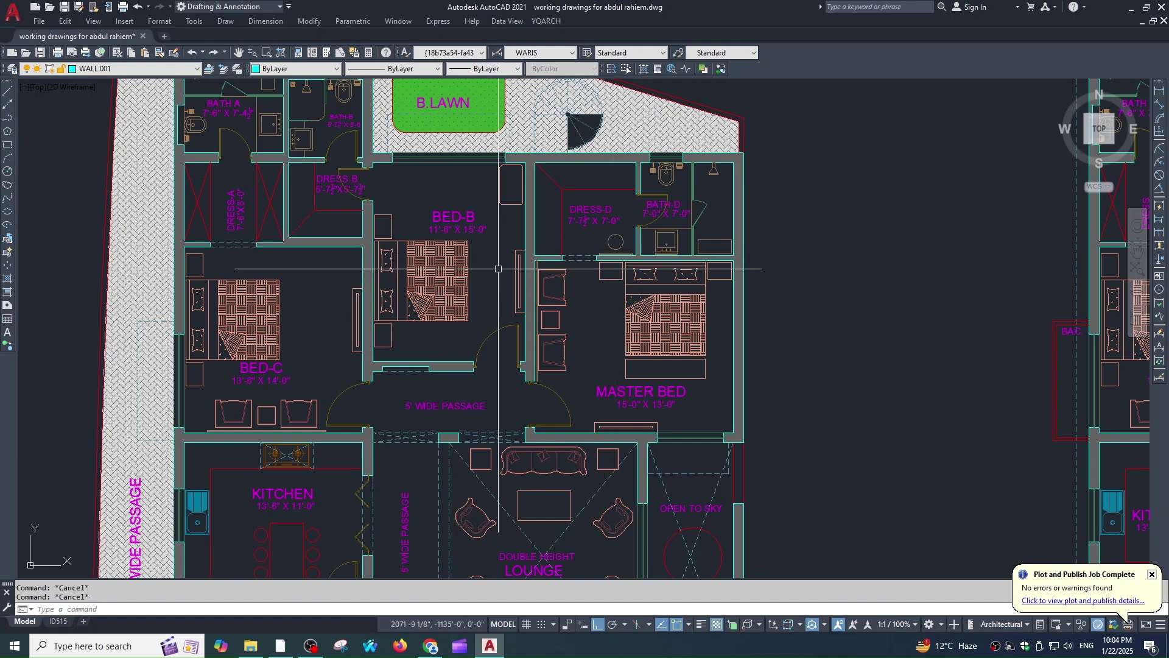
pyautogui.scroll(4, 678, 242)
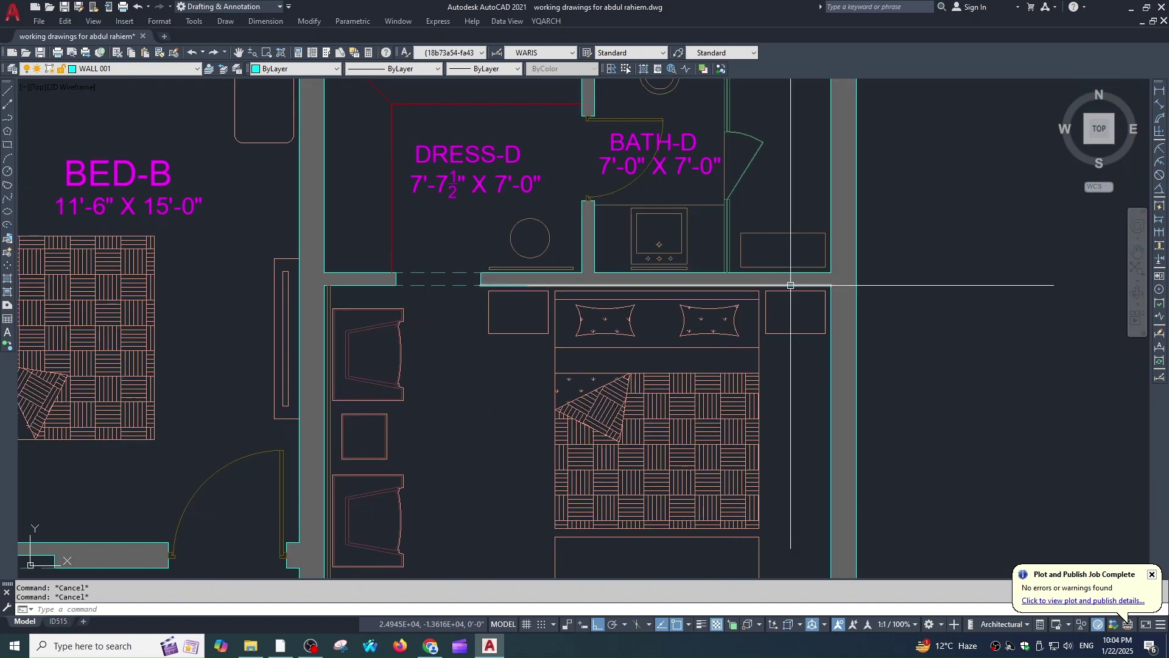
pyautogui.scroll(-2, 773, 285)
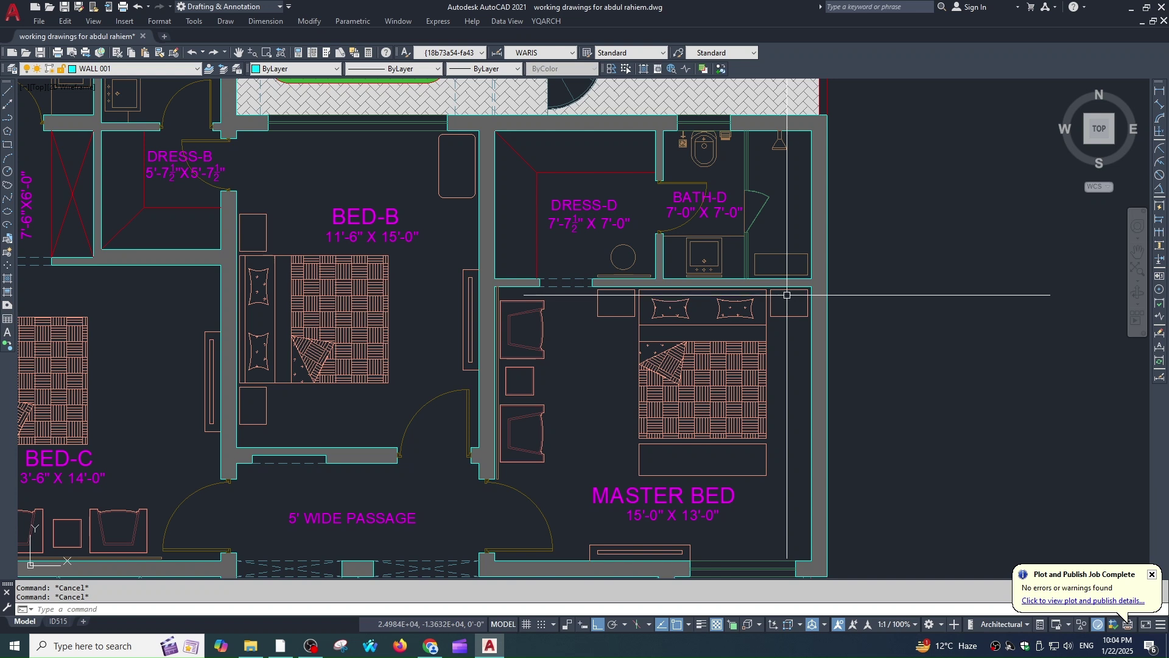
# Step: Isolate layer WALL 001 using the outer wall line beside BATH-D, and view the walls of all floor plans
pyautogui.click(812, 279)
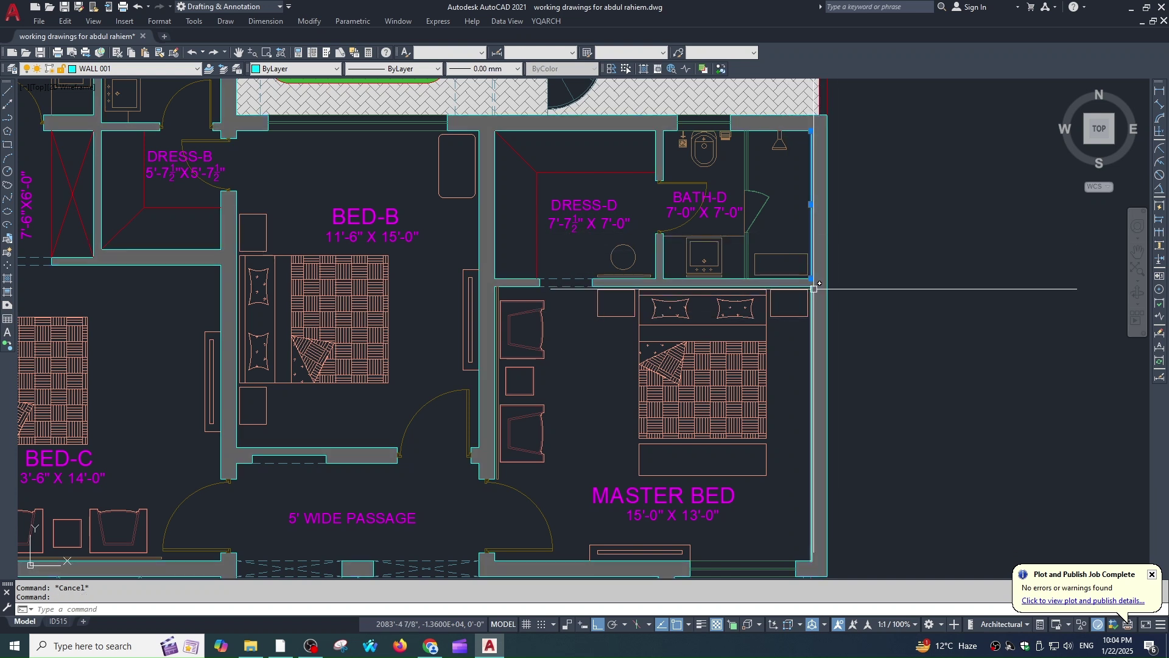
pyautogui.write('layiso')
pyautogui.press('Return')
pyautogui.scroll(-8, 713, 298)
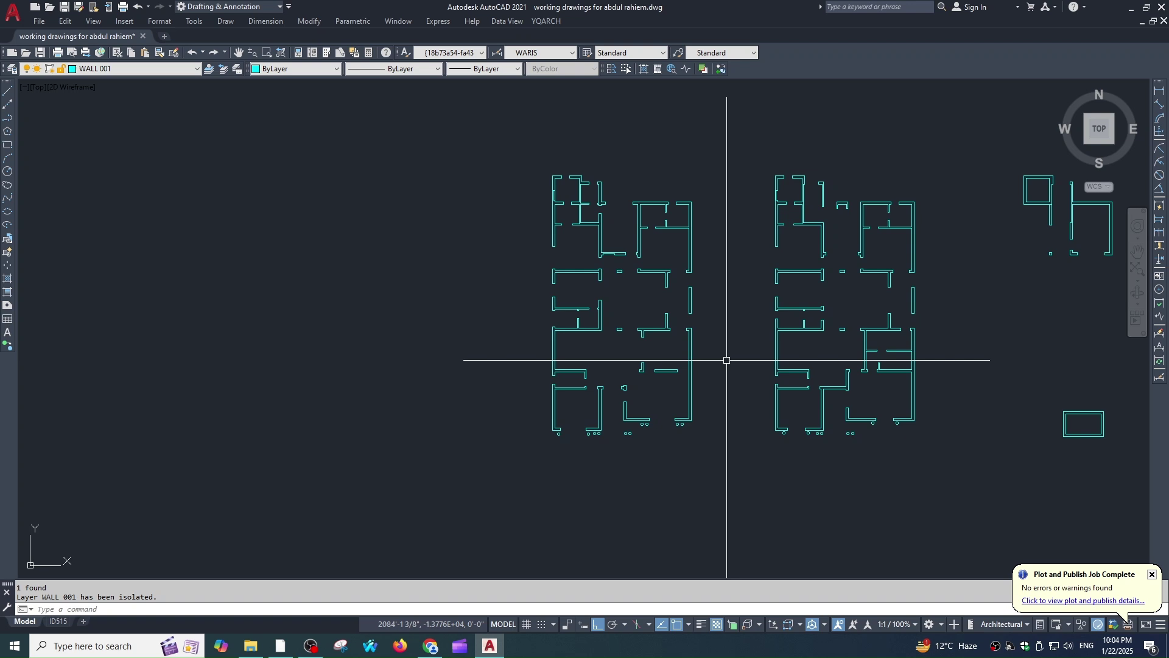
# Step: Turn all layers back on and return to the ground floor plan around the lounge and patio
pyautogui.write('n')
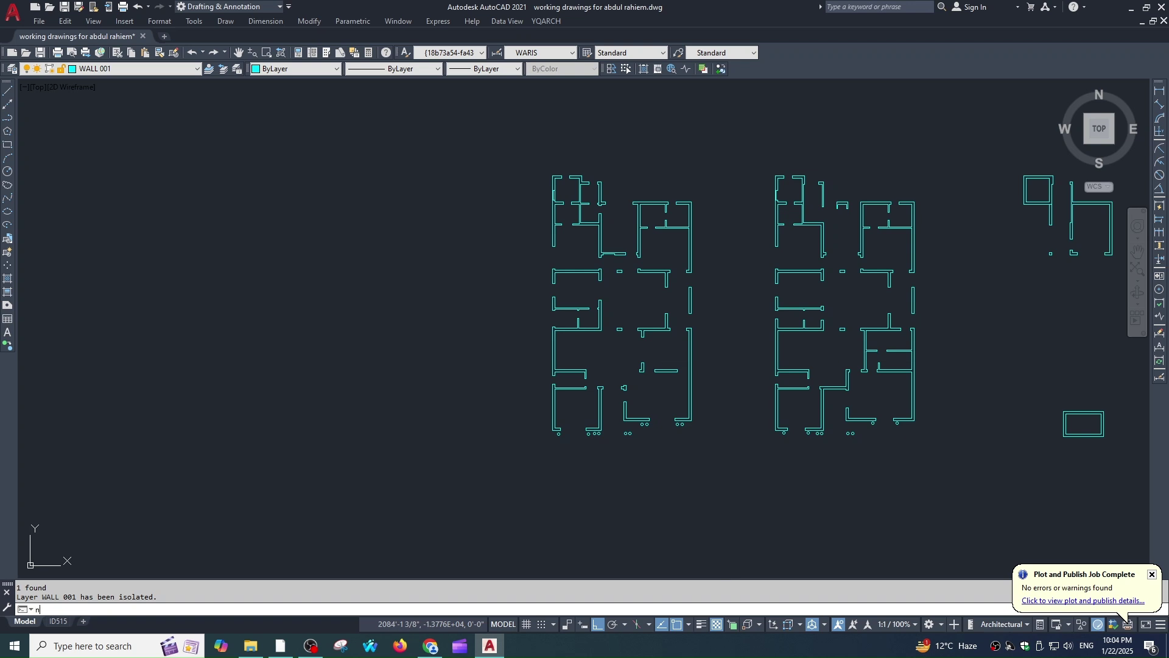
pyautogui.press('Return')
pyautogui.press('Escape')
pyautogui.scroll(5, 723, 366)
pyautogui.moveTo(792, 335); pyautogui.dragTo(669, 395, button='middle')
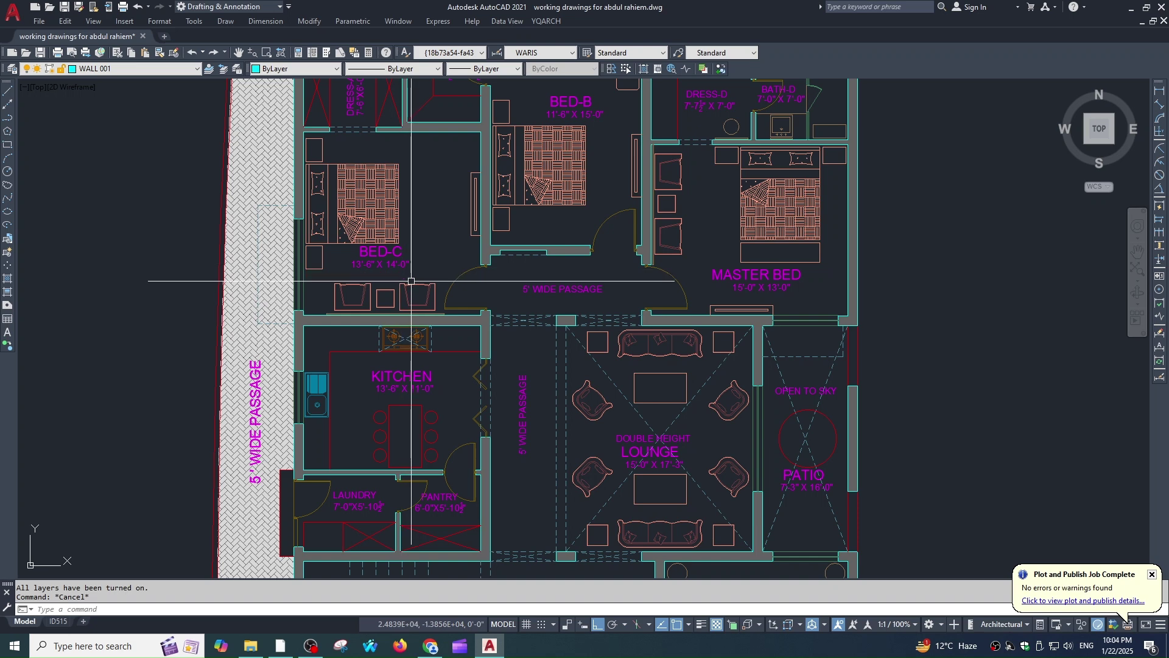
pyautogui.scroll(-2, 662, 287)
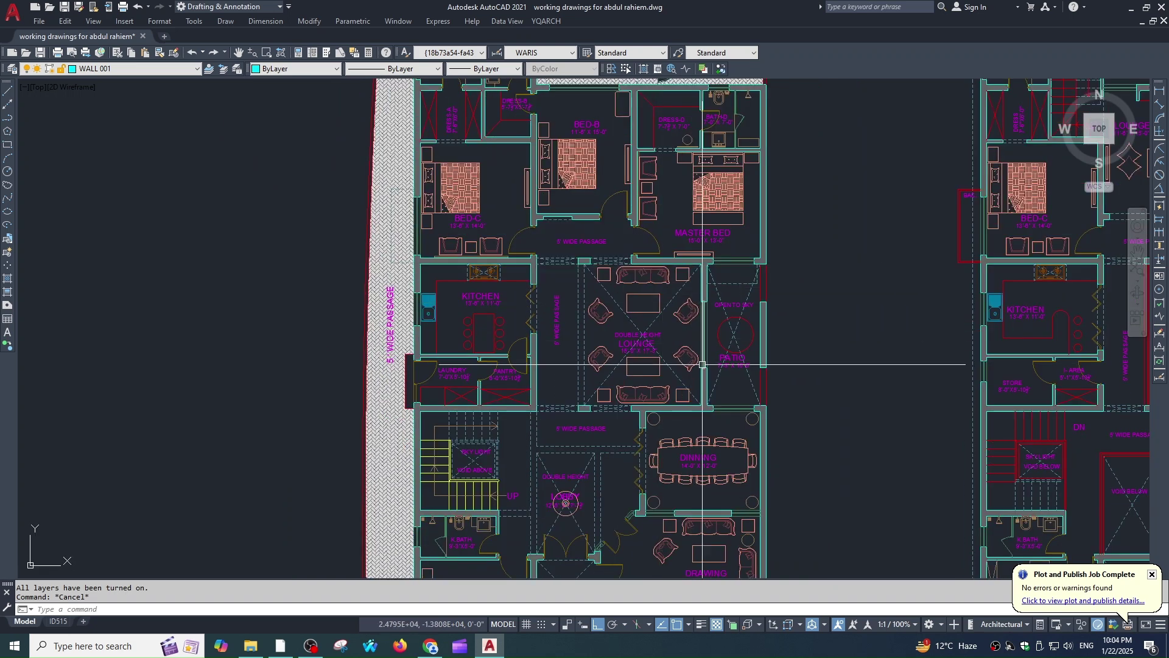
pyautogui.moveTo(737, 369); pyautogui.dragTo(730, 345, button='middle')
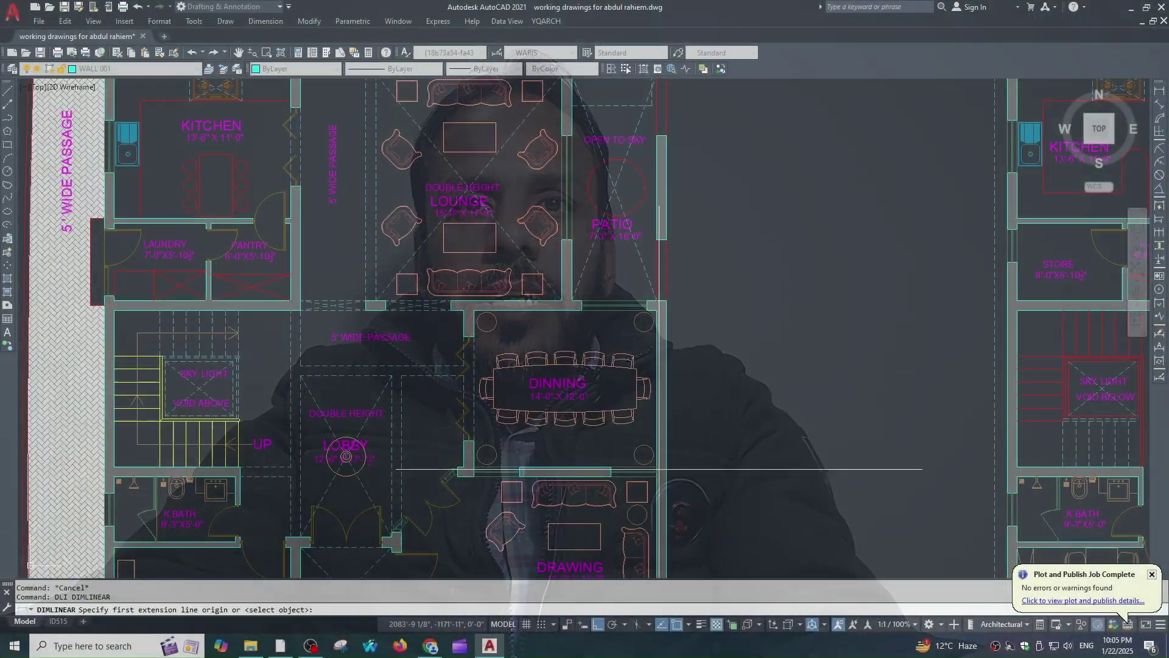
# Step: Add a vertical linear dimension along the DINNING room's inner length, placed outside the building's east wall
pyautogui.click(644, 455)
pyautogui.click(654, 310)
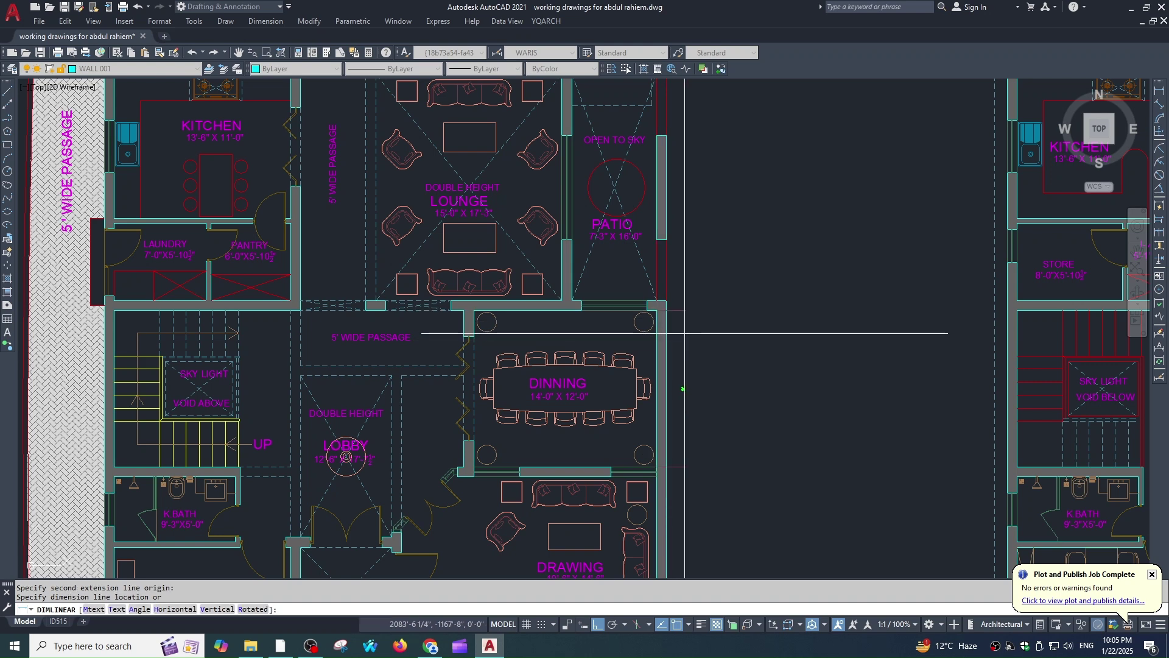
pyautogui.click(683, 353)
pyautogui.press('Escape')
# Step: Add separate vertical linear dimensions for the wall between DINNING and PATIO and for the patio's length, outside the east wall
pyautogui.scroll(3, 649, 309)
pyautogui.press('space')
pyautogui.click(618, 302)
pyautogui.click(615, 302)
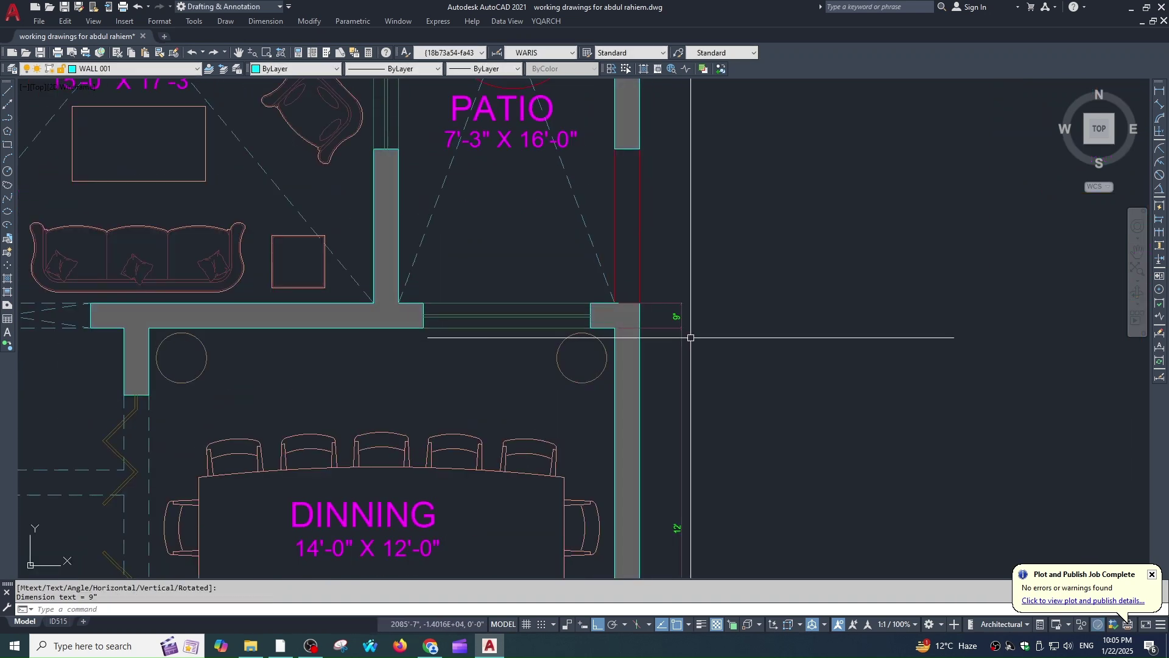
pyautogui.click(709, 313)
pyautogui.press('Escape')
pyautogui.scroll(-3, 711, 312)
pyautogui.moveTo(712, 256); pyautogui.dragTo(705, 339, button='middle')
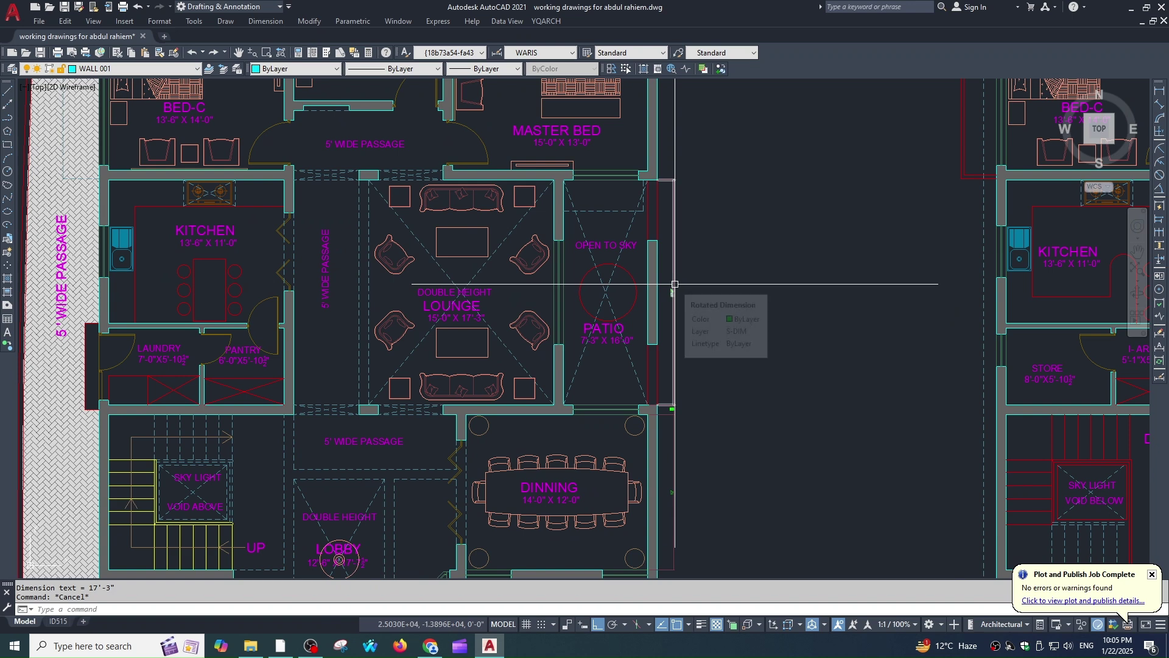
pyautogui.moveTo(691, 377); pyautogui.dragTo(683, 332, button='middle')
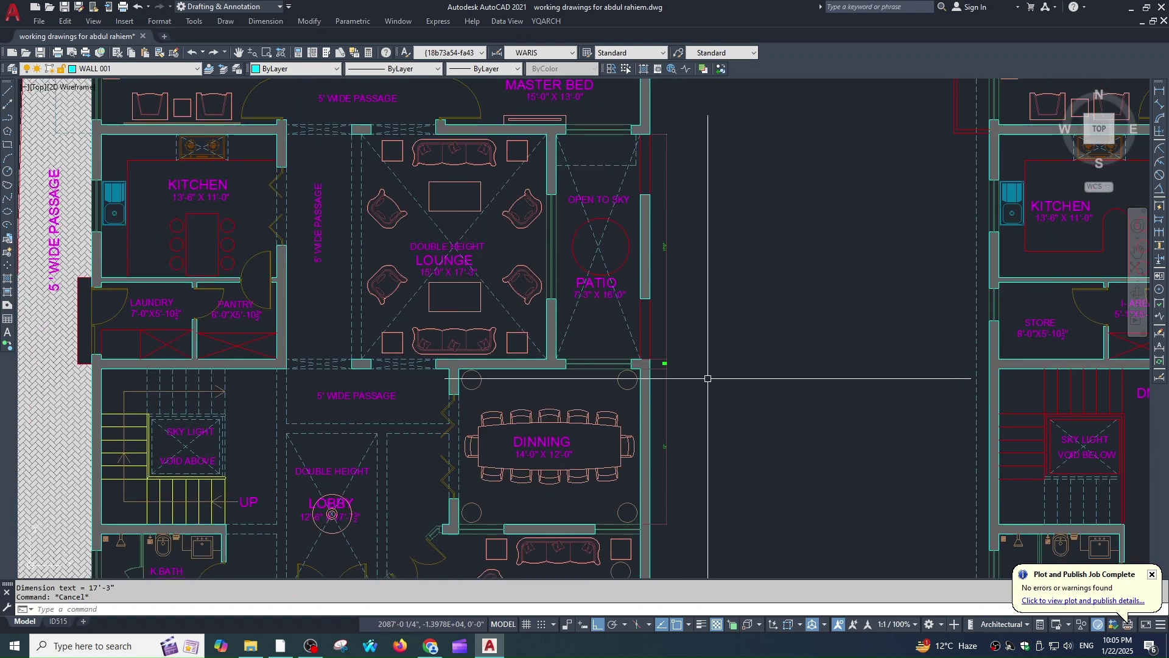
# Step: Erase the wall thickness dimension and the patio length dimension outside the east wall
pyautogui.scroll(3, 670, 359)
pyautogui.click(700, 321)
pyautogui.click(646, 366)
pyautogui.write('e')
pyautogui.press('Return')
pyautogui.scroll(-3, 681, 312)
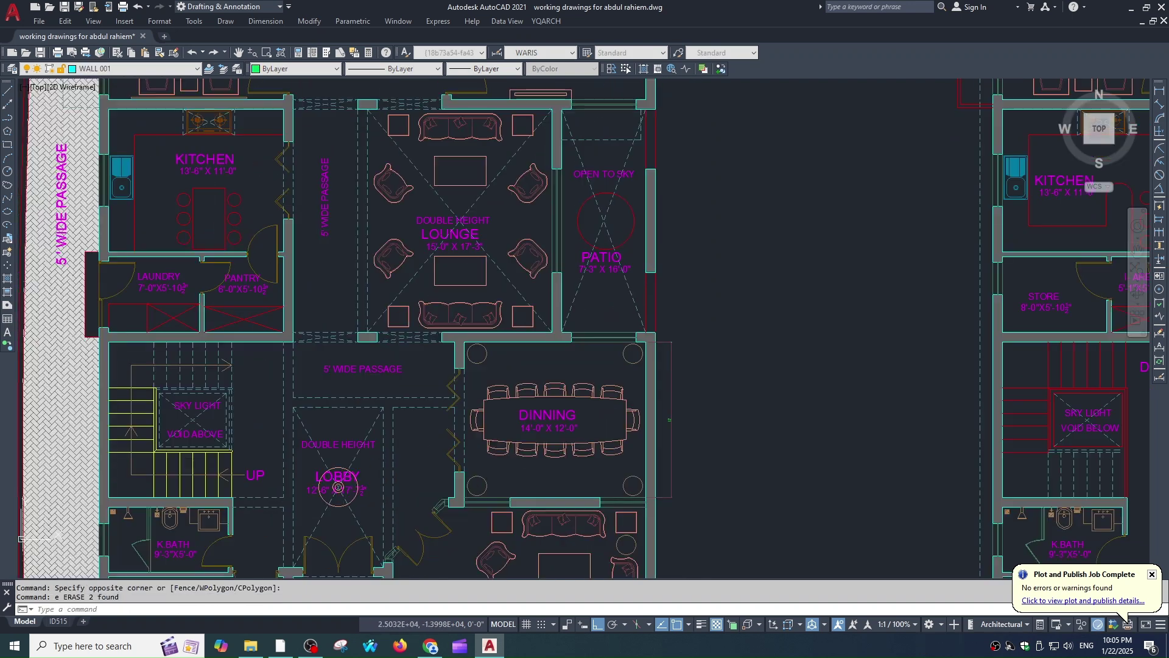
pyautogui.press('Escape')
pyautogui.press('Escape')
# Step: Continue the dining room dimension northward along the east wall, through the patio wall and openings to the building's rear corner
pyautogui.moveTo(687, 339); pyautogui.dragTo(683, 354, button='middle')
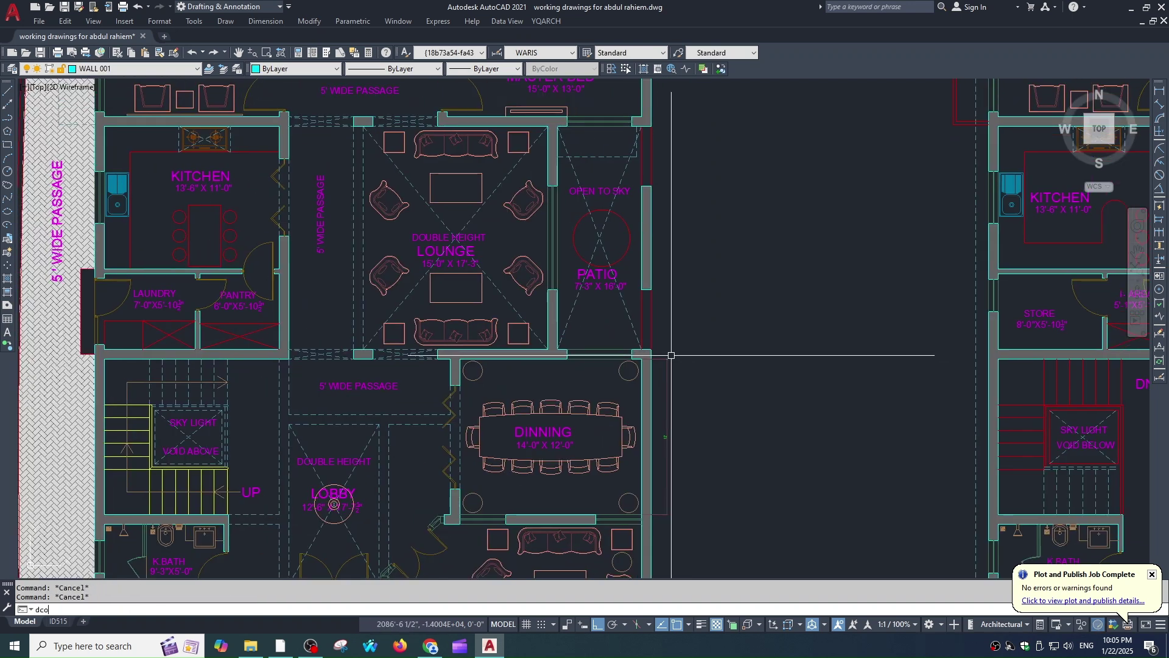
pyautogui.press('Return')
pyautogui.click(651, 290)
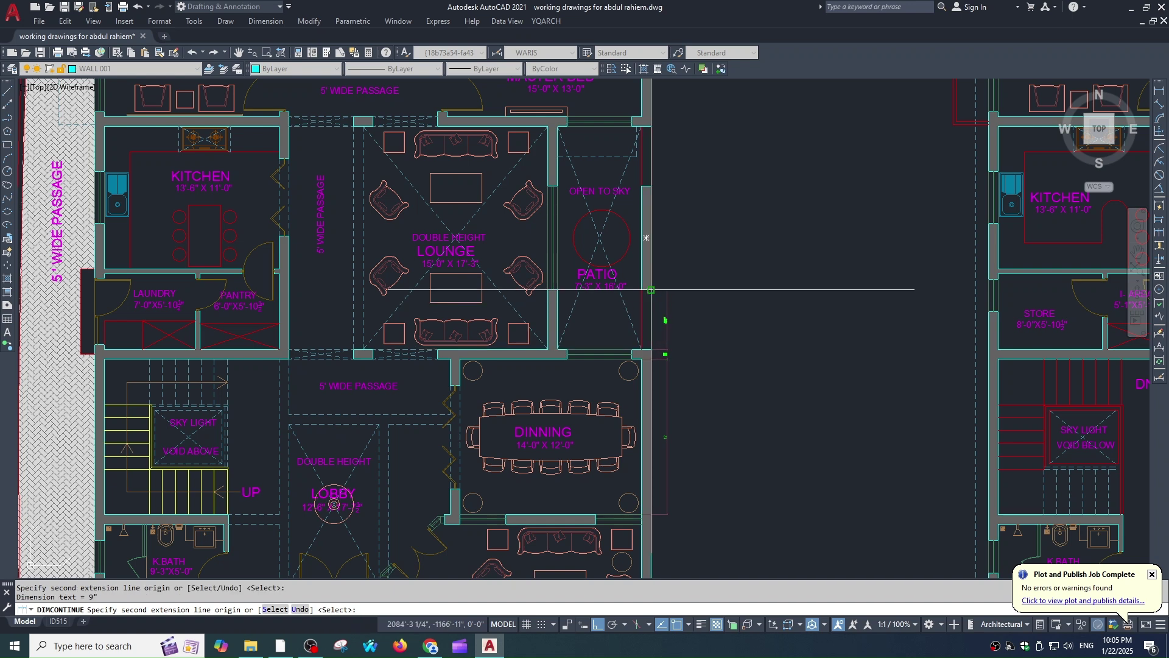
pyautogui.click(651, 177)
pyautogui.click(651, 126)
pyautogui.scroll(-2, 645, 131)
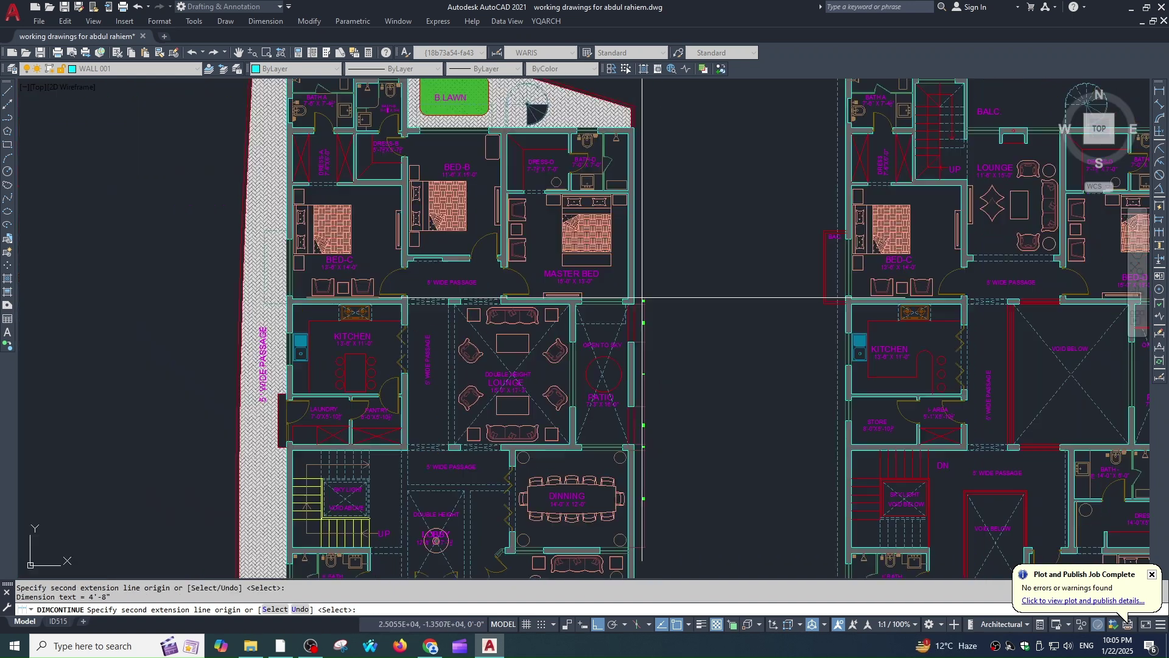
pyautogui.click(631, 127)
pyautogui.press('Escape')
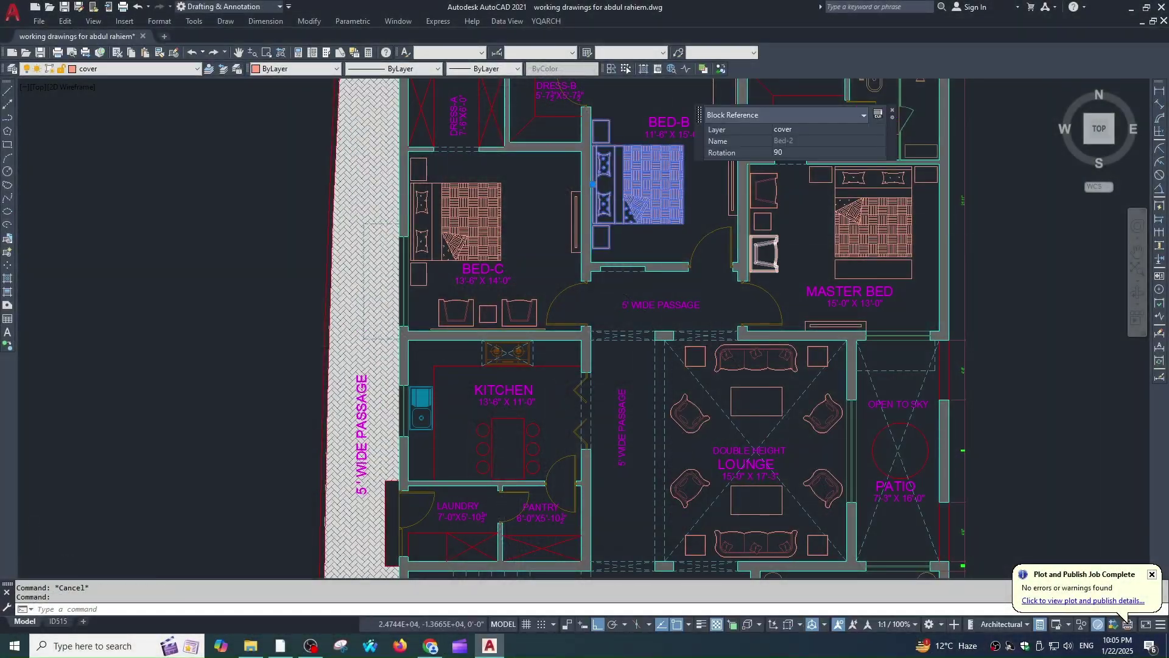
# Step: Select the BED-B and MASTER BED beds, the BATH-D fixtures and the DRESS-D stool to view their quick properties
pyautogui.scroll(-3, 743, 277)
pyautogui.click(846, 229)
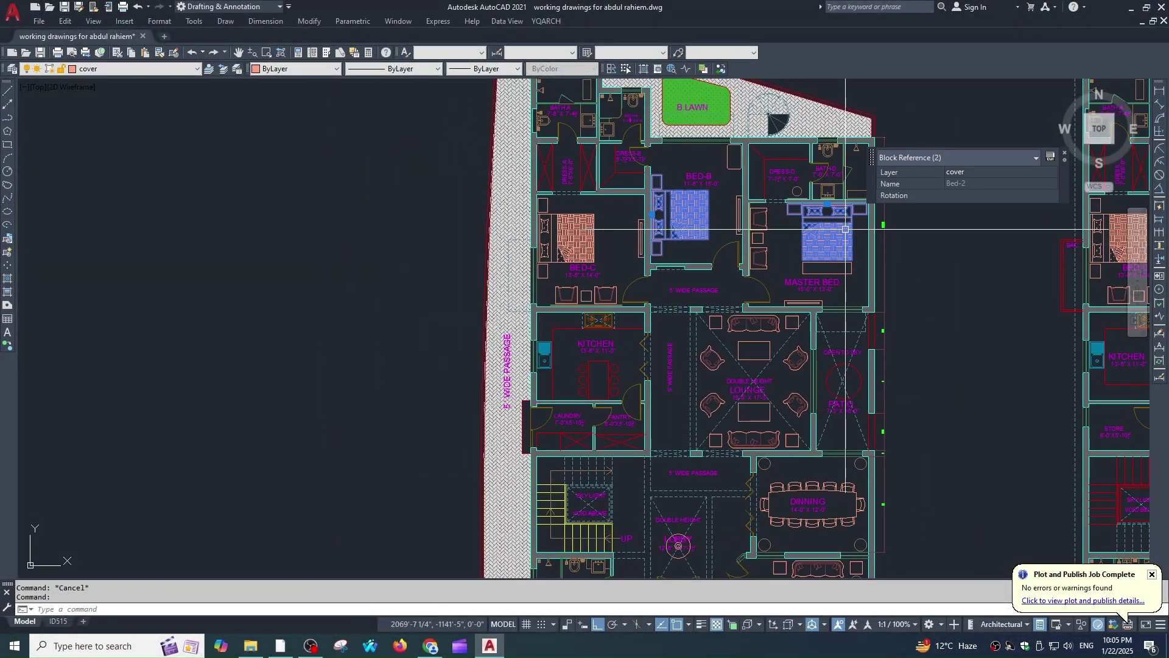
pyautogui.click(840, 213)
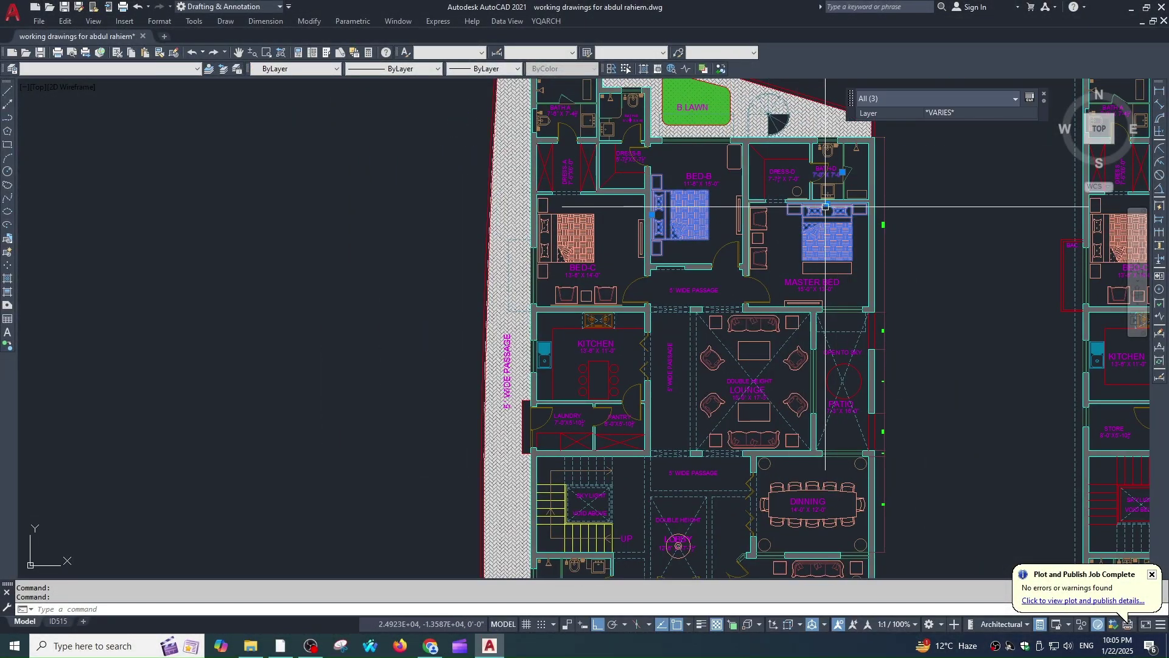
pyautogui.click(829, 151)
pyautogui.click(832, 183)
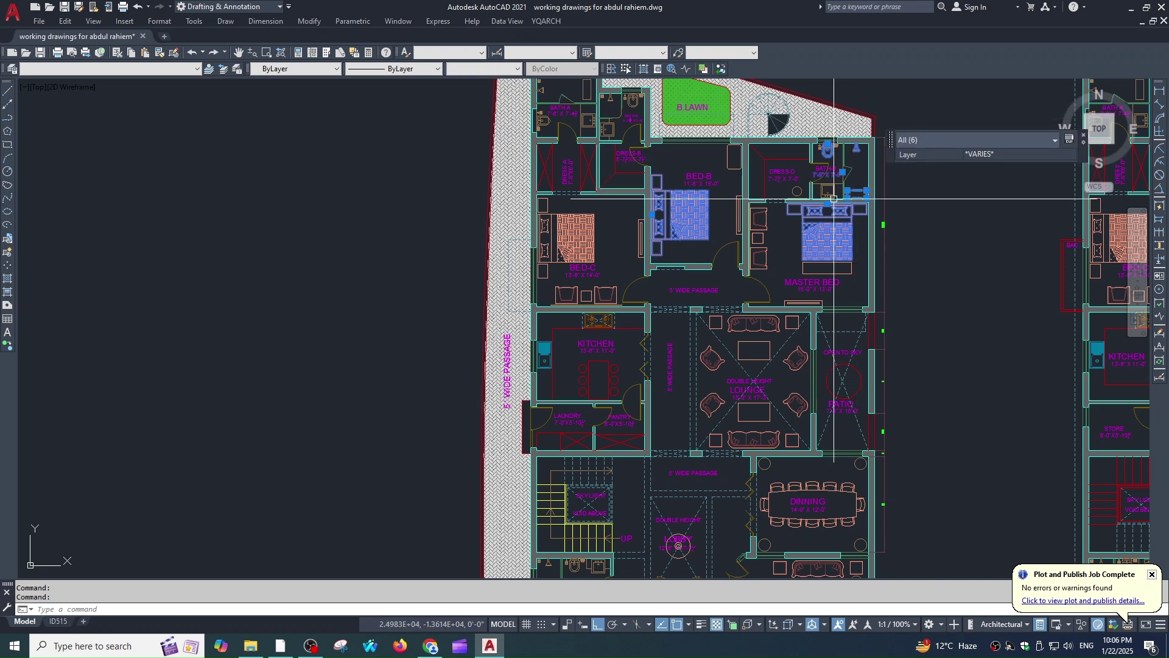
pyautogui.click(797, 191)
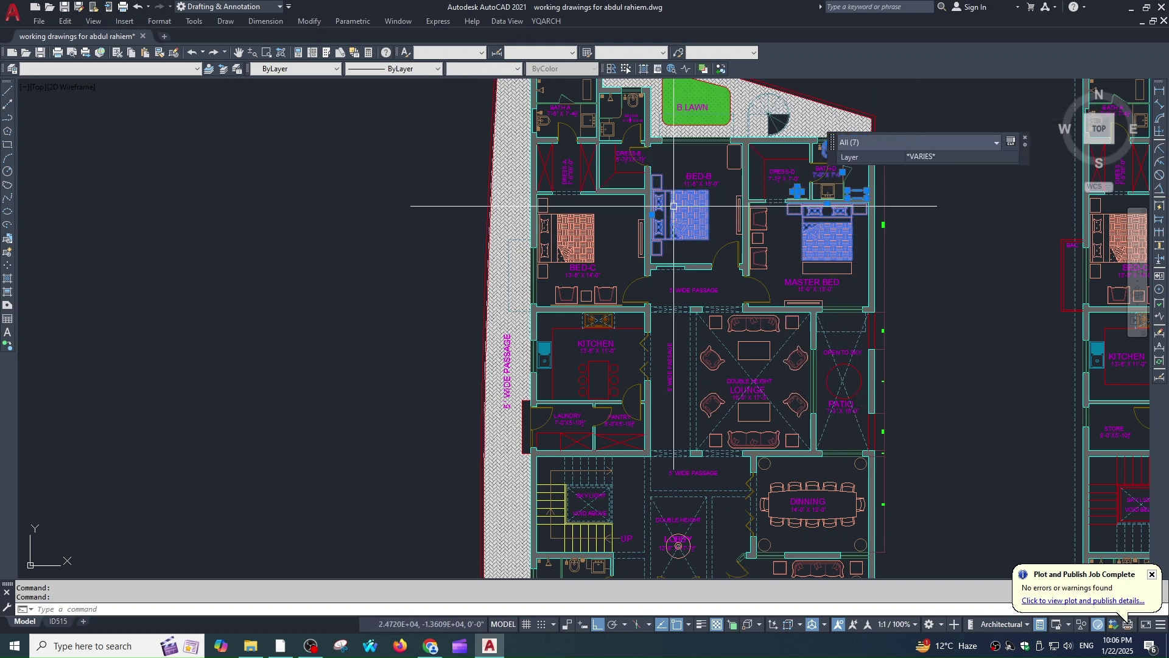
pyautogui.press('Escape')
pyautogui.click(701, 269)
pyautogui.press('Escape')
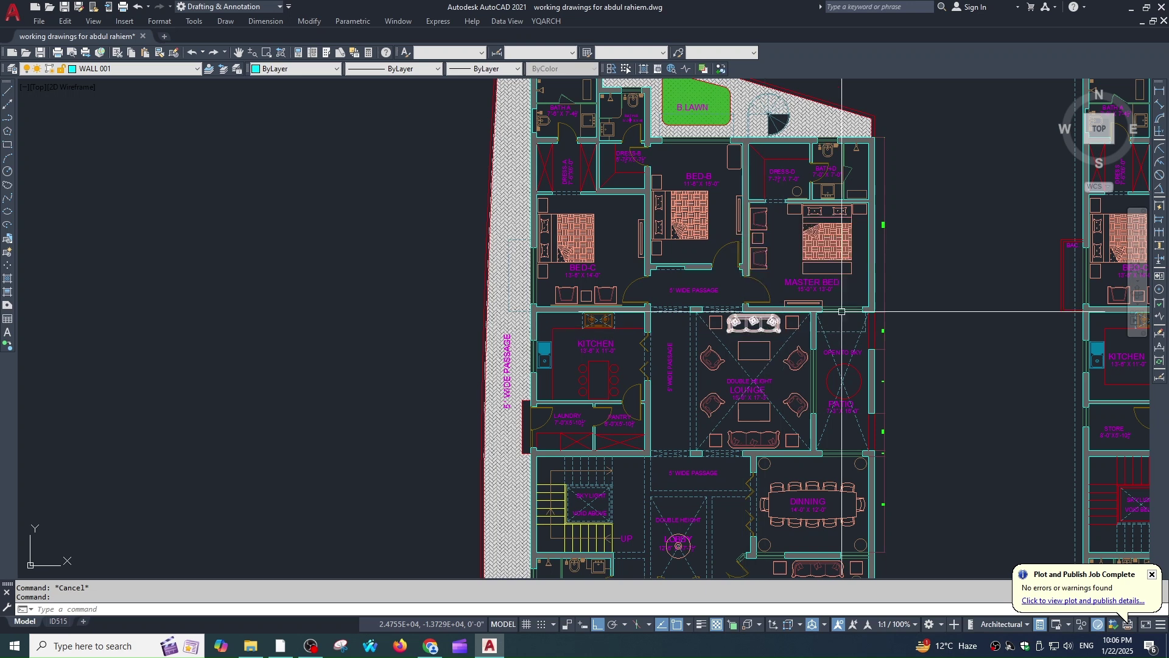
# Step: Turn off the Quick Properties display and remove its toggle from the status bar
pyautogui.click(1042, 624)
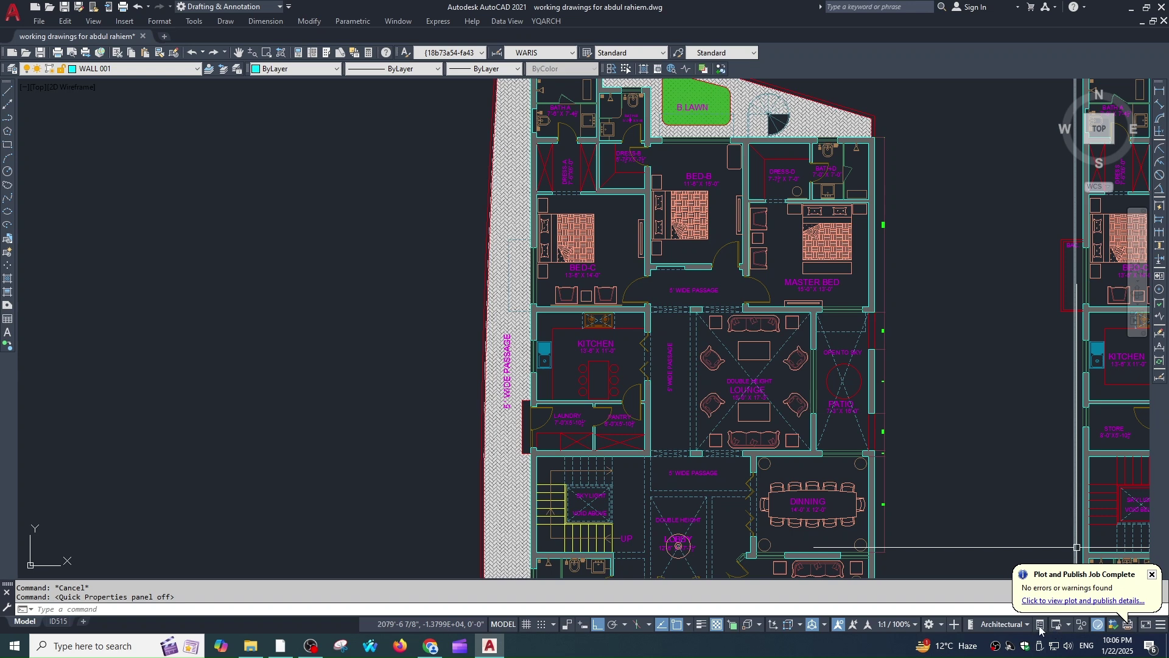
pyautogui.click(1161, 626)
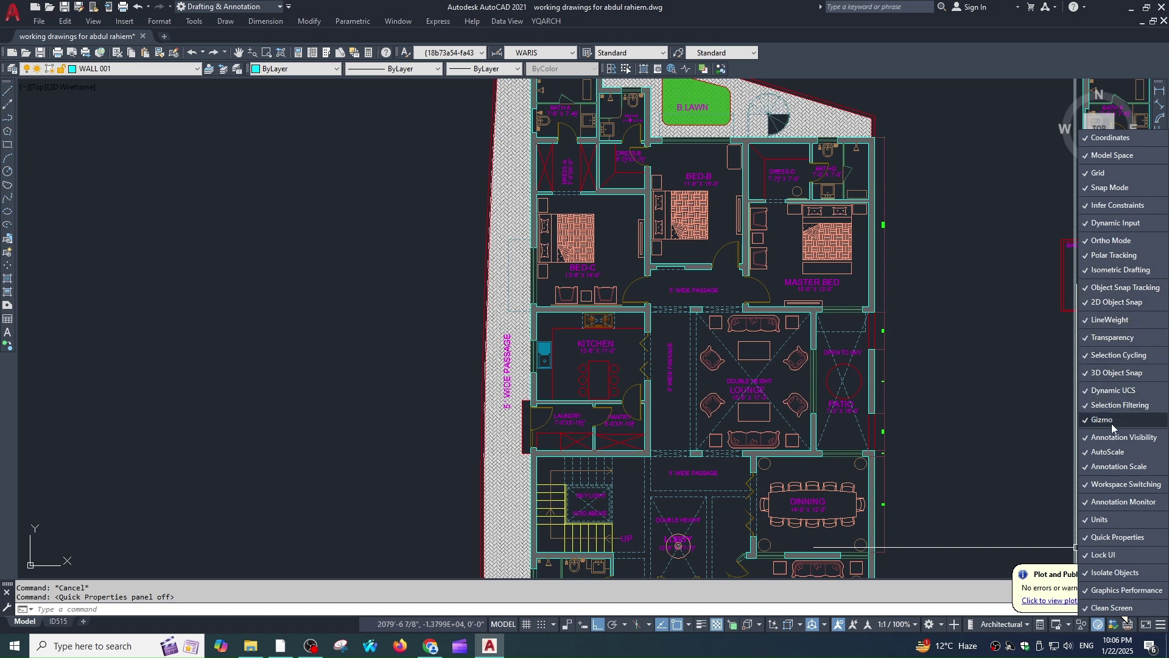
pyautogui.click(1112, 539)
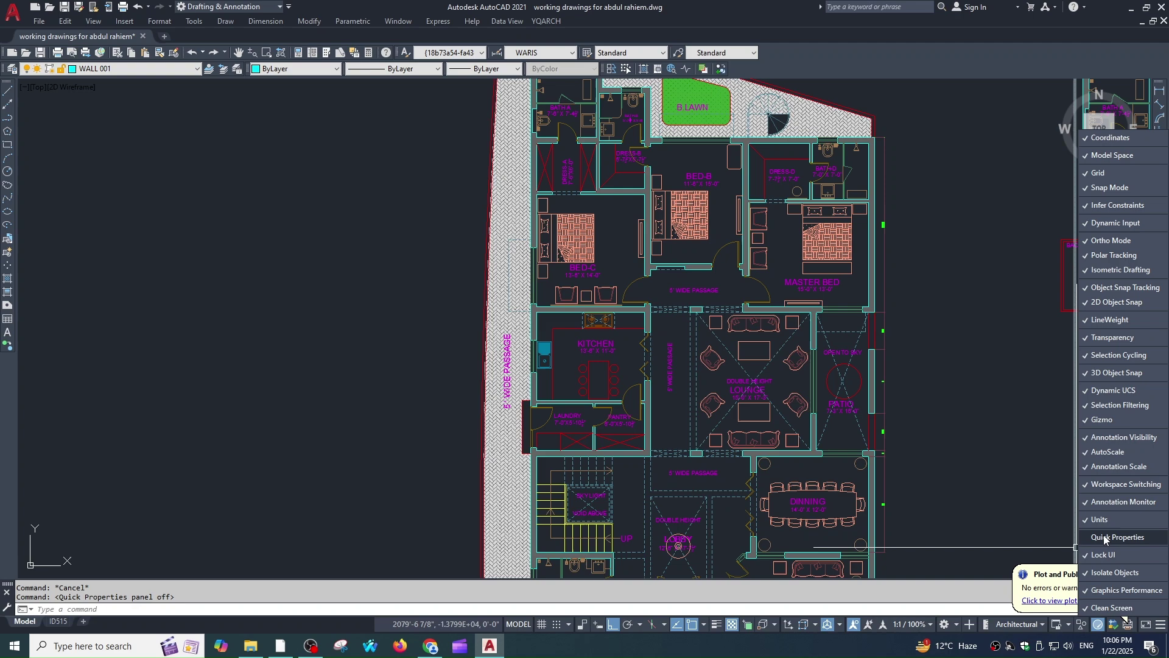